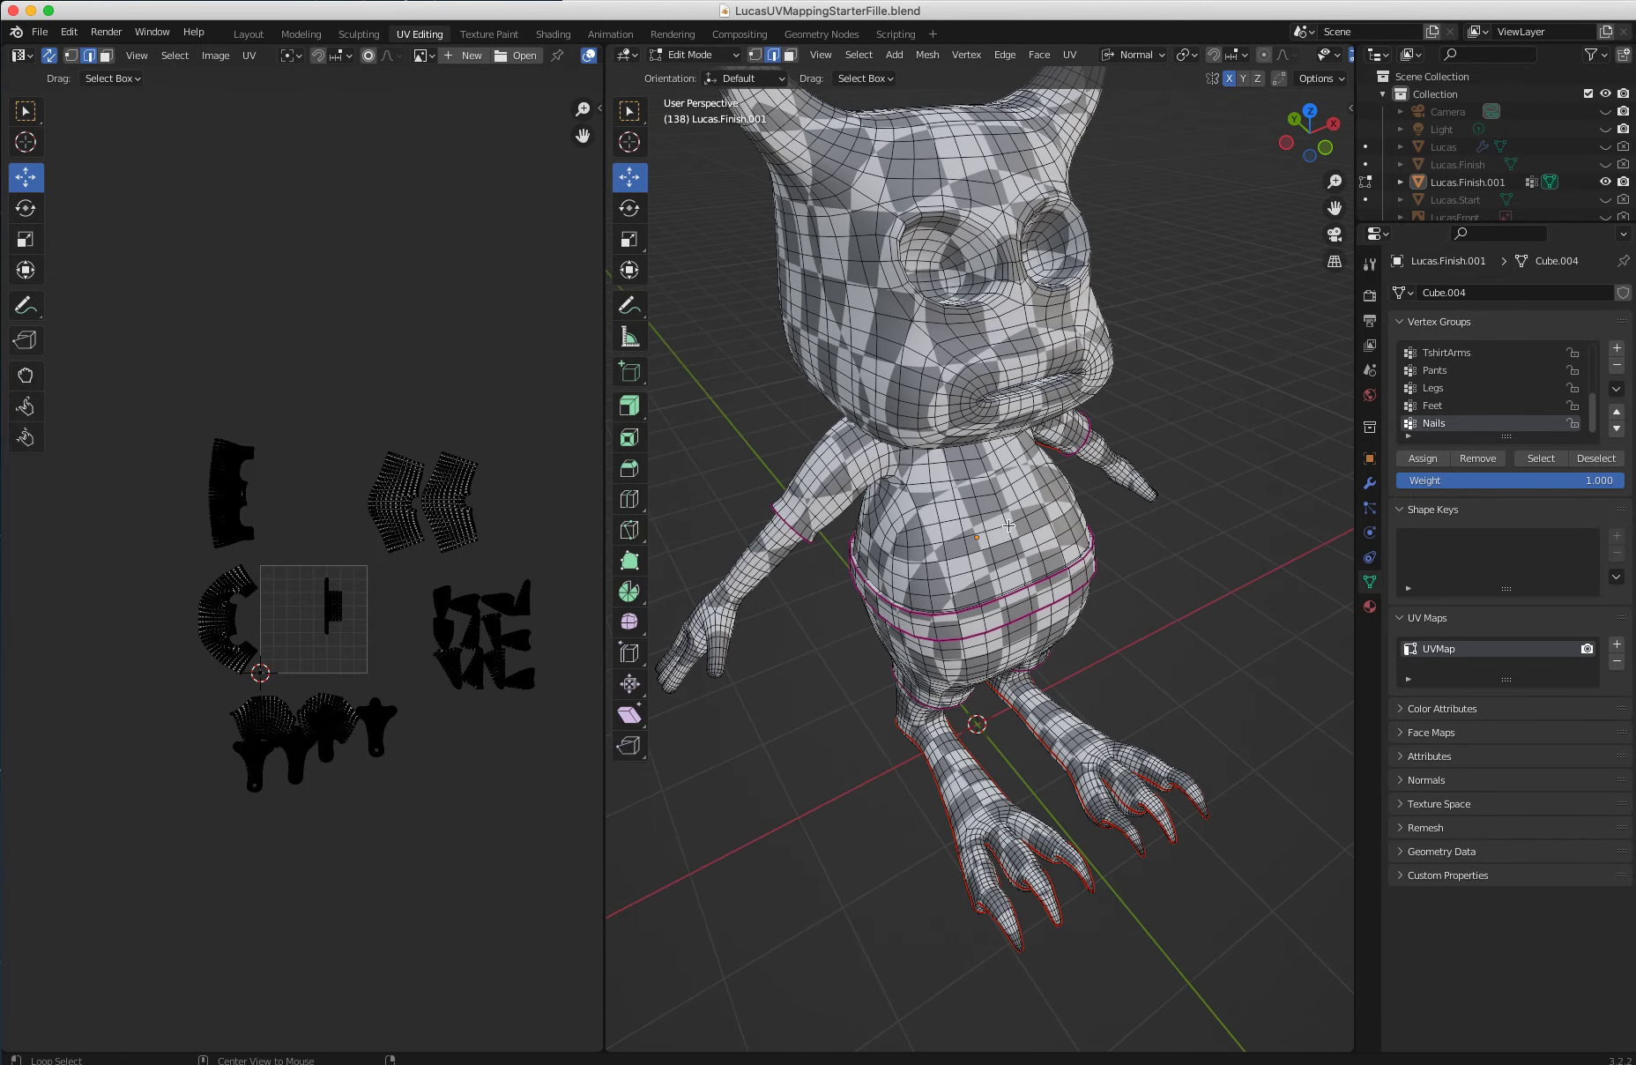
scroll(1590, 413, up, 3)
Make Arms the active vertex group and select its geometry
click(1457, 370)
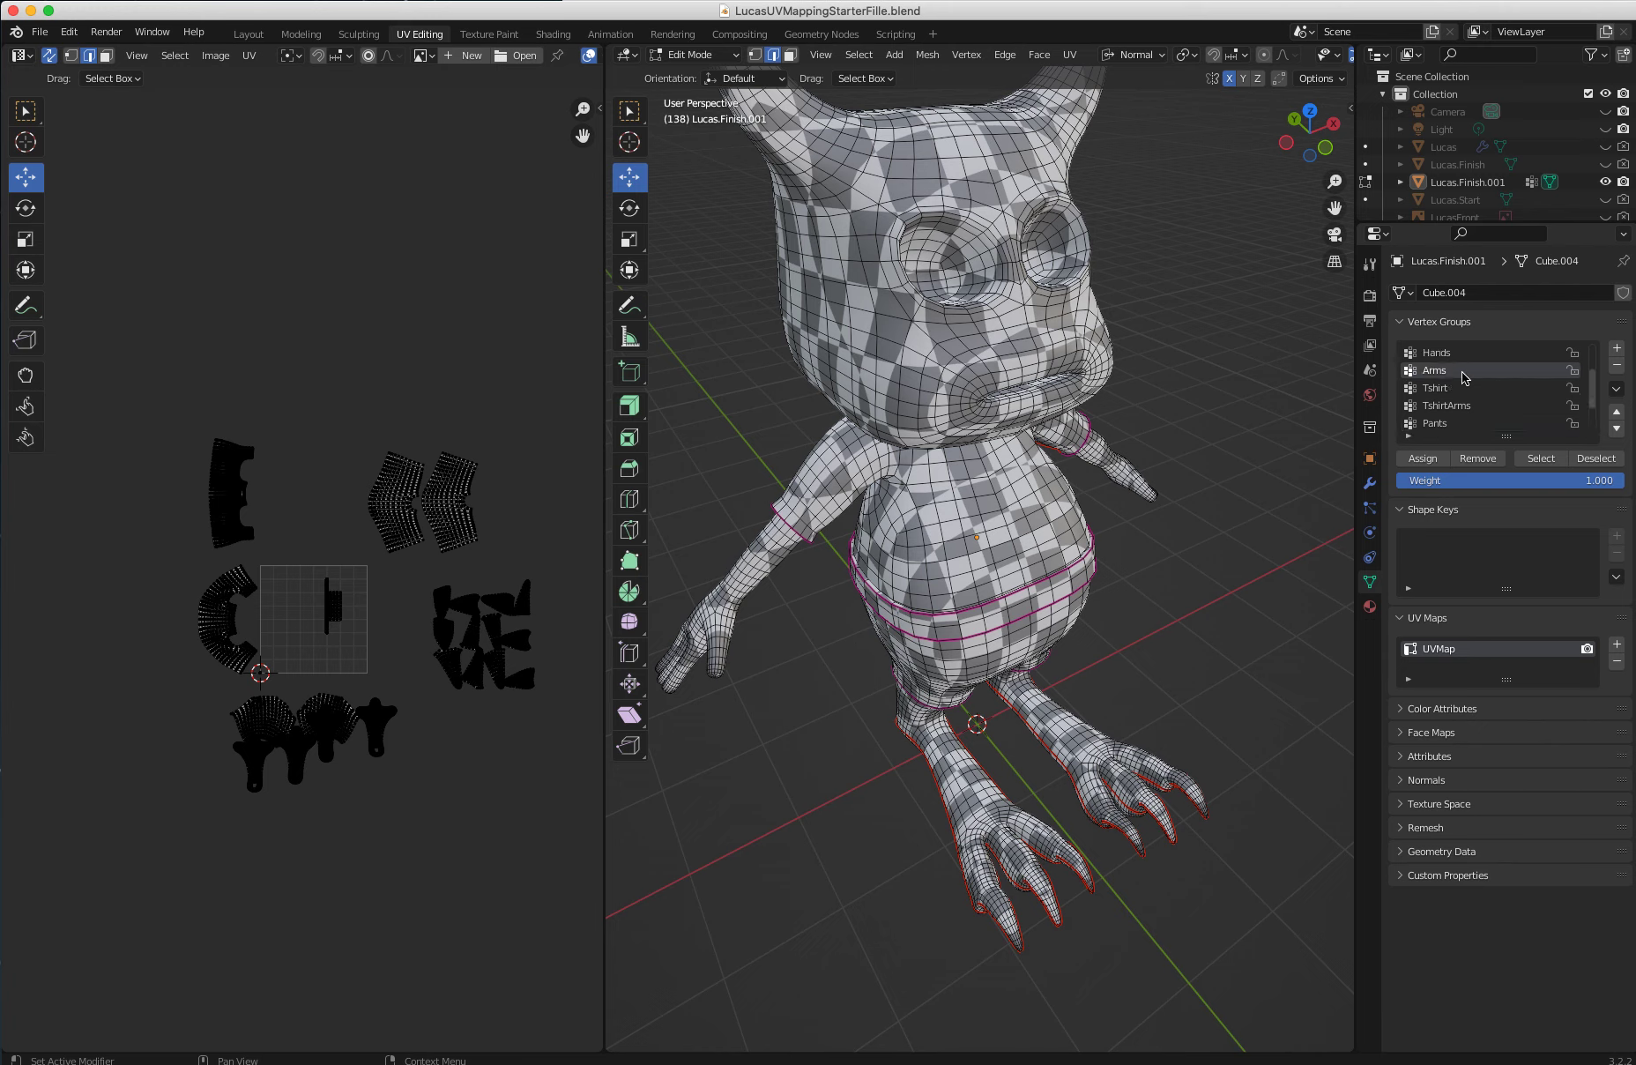
click(1533, 464)
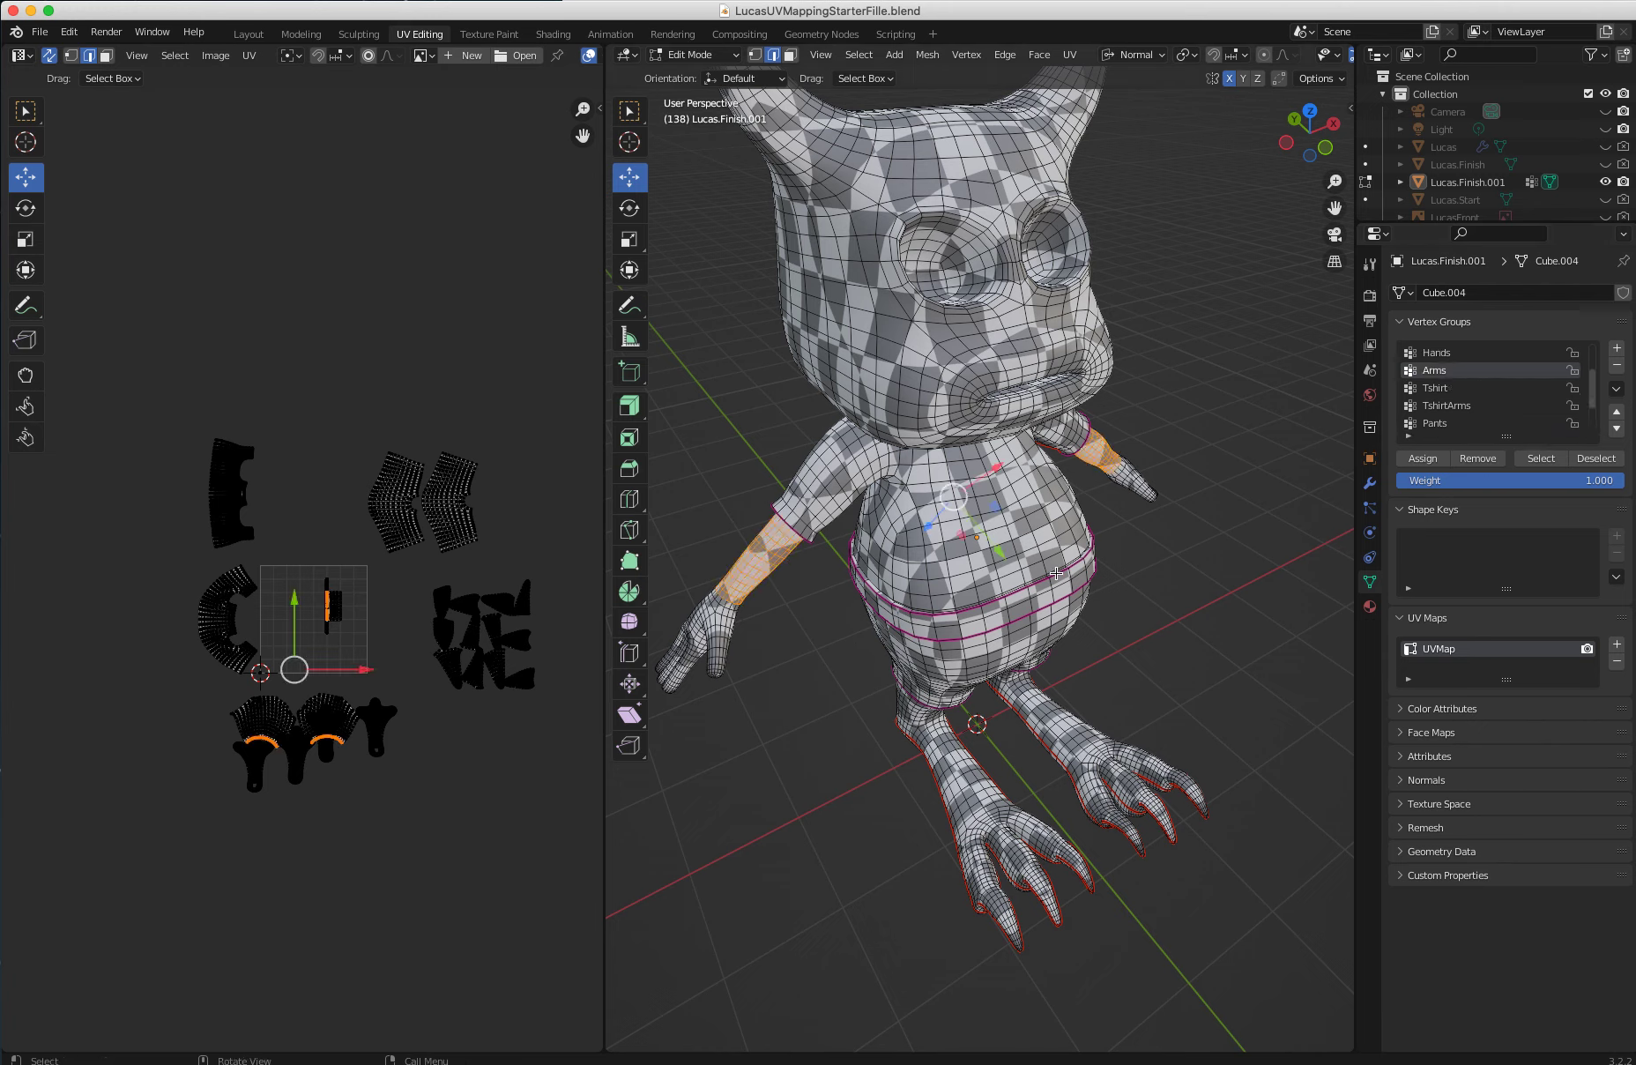
Hide everything except the arms and orbit the view around them
key(shift+h)
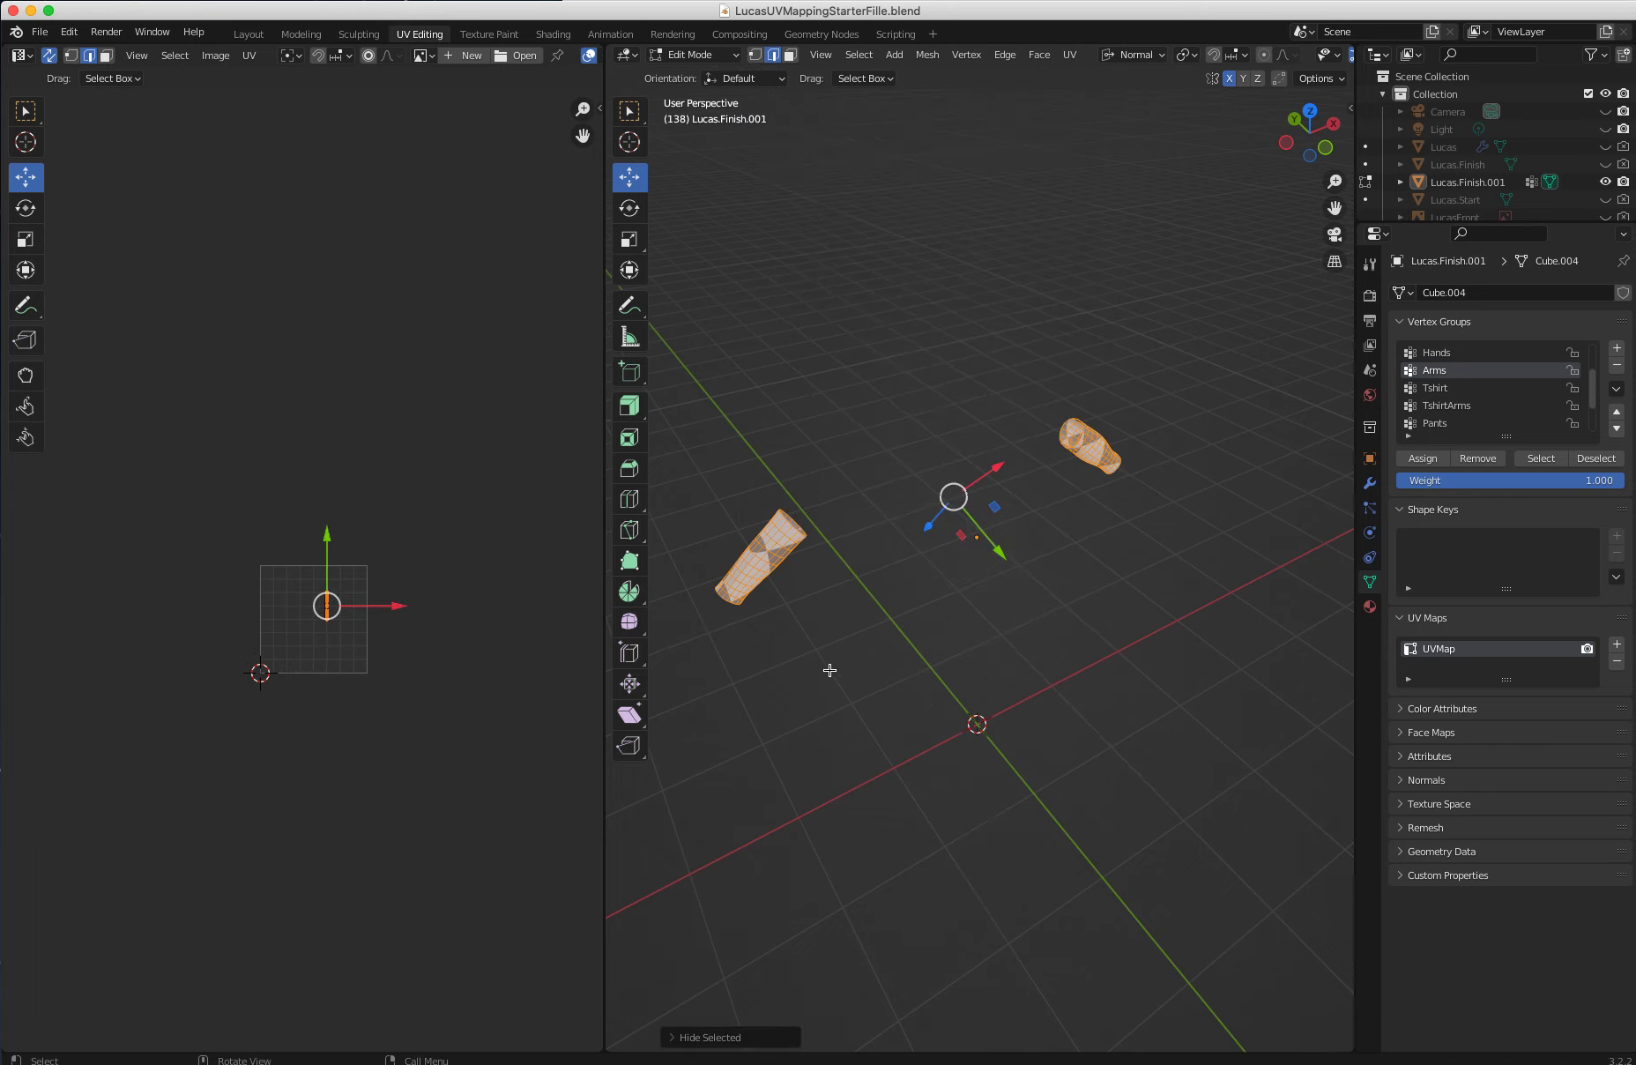
middle_drag(830, 668, 888, 587)
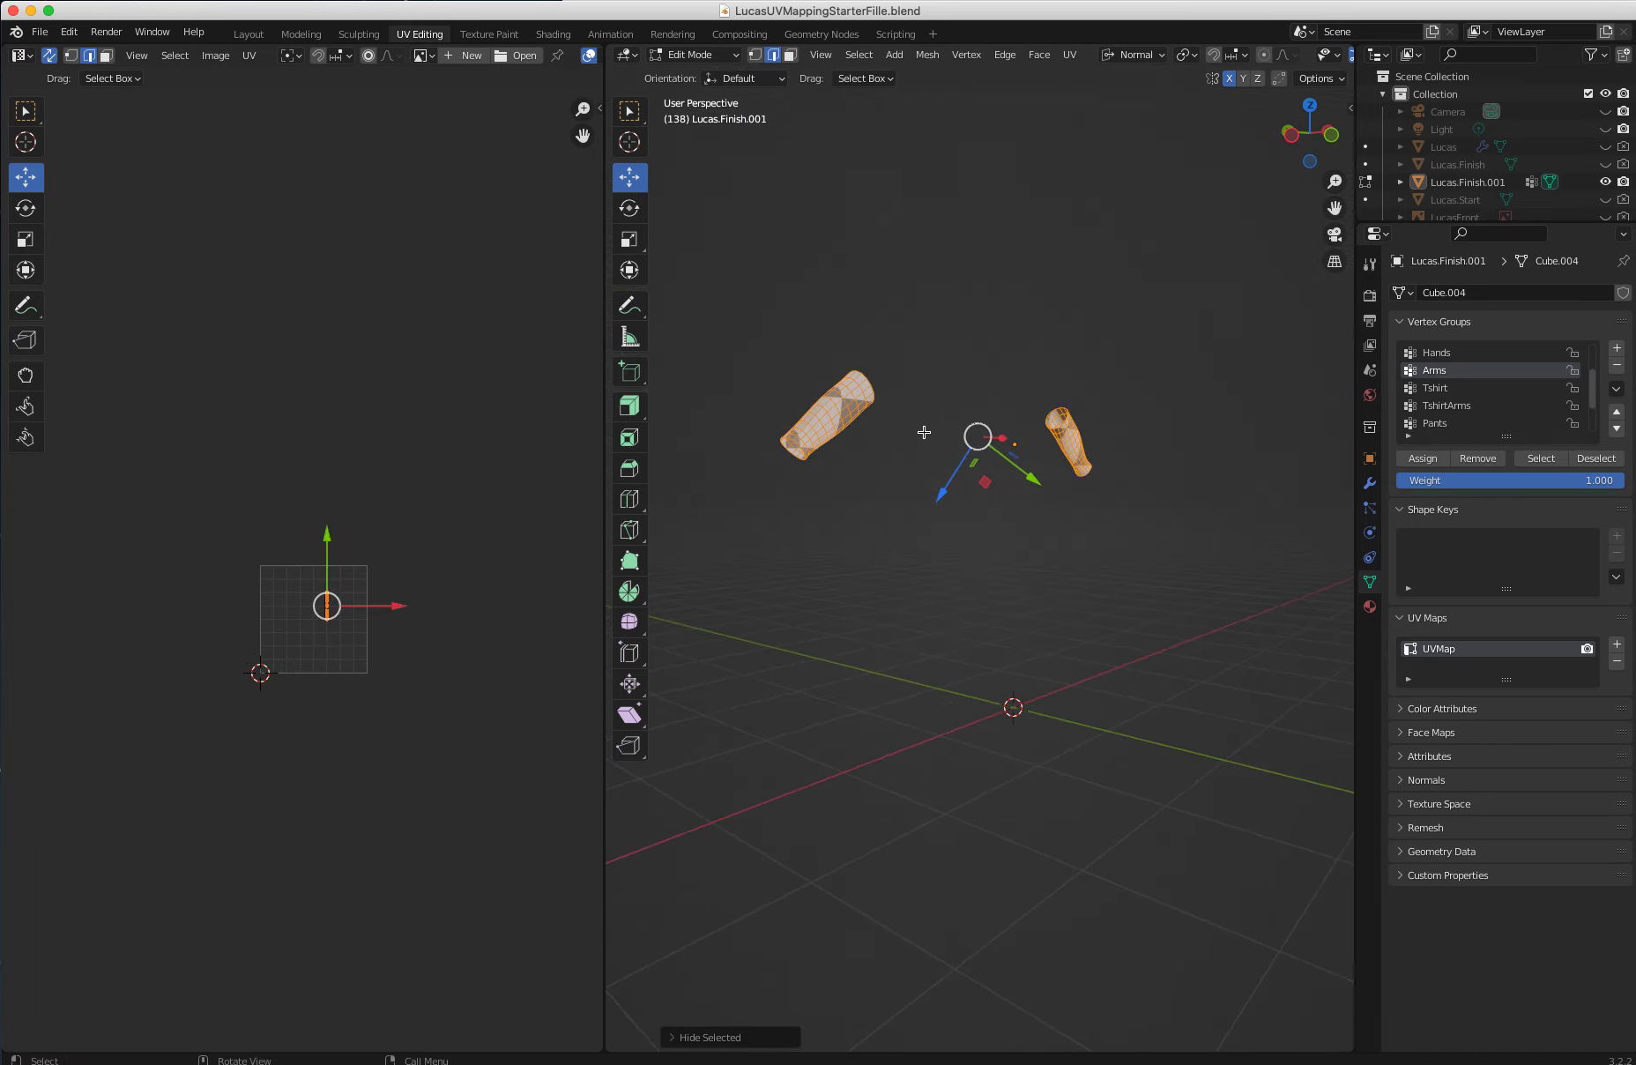
mouse_move(920, 430)
middle_down()
mouse_move(840, 391)
mouse_move(1056, 358)
mouse_move(1142, 322)
middle_up()
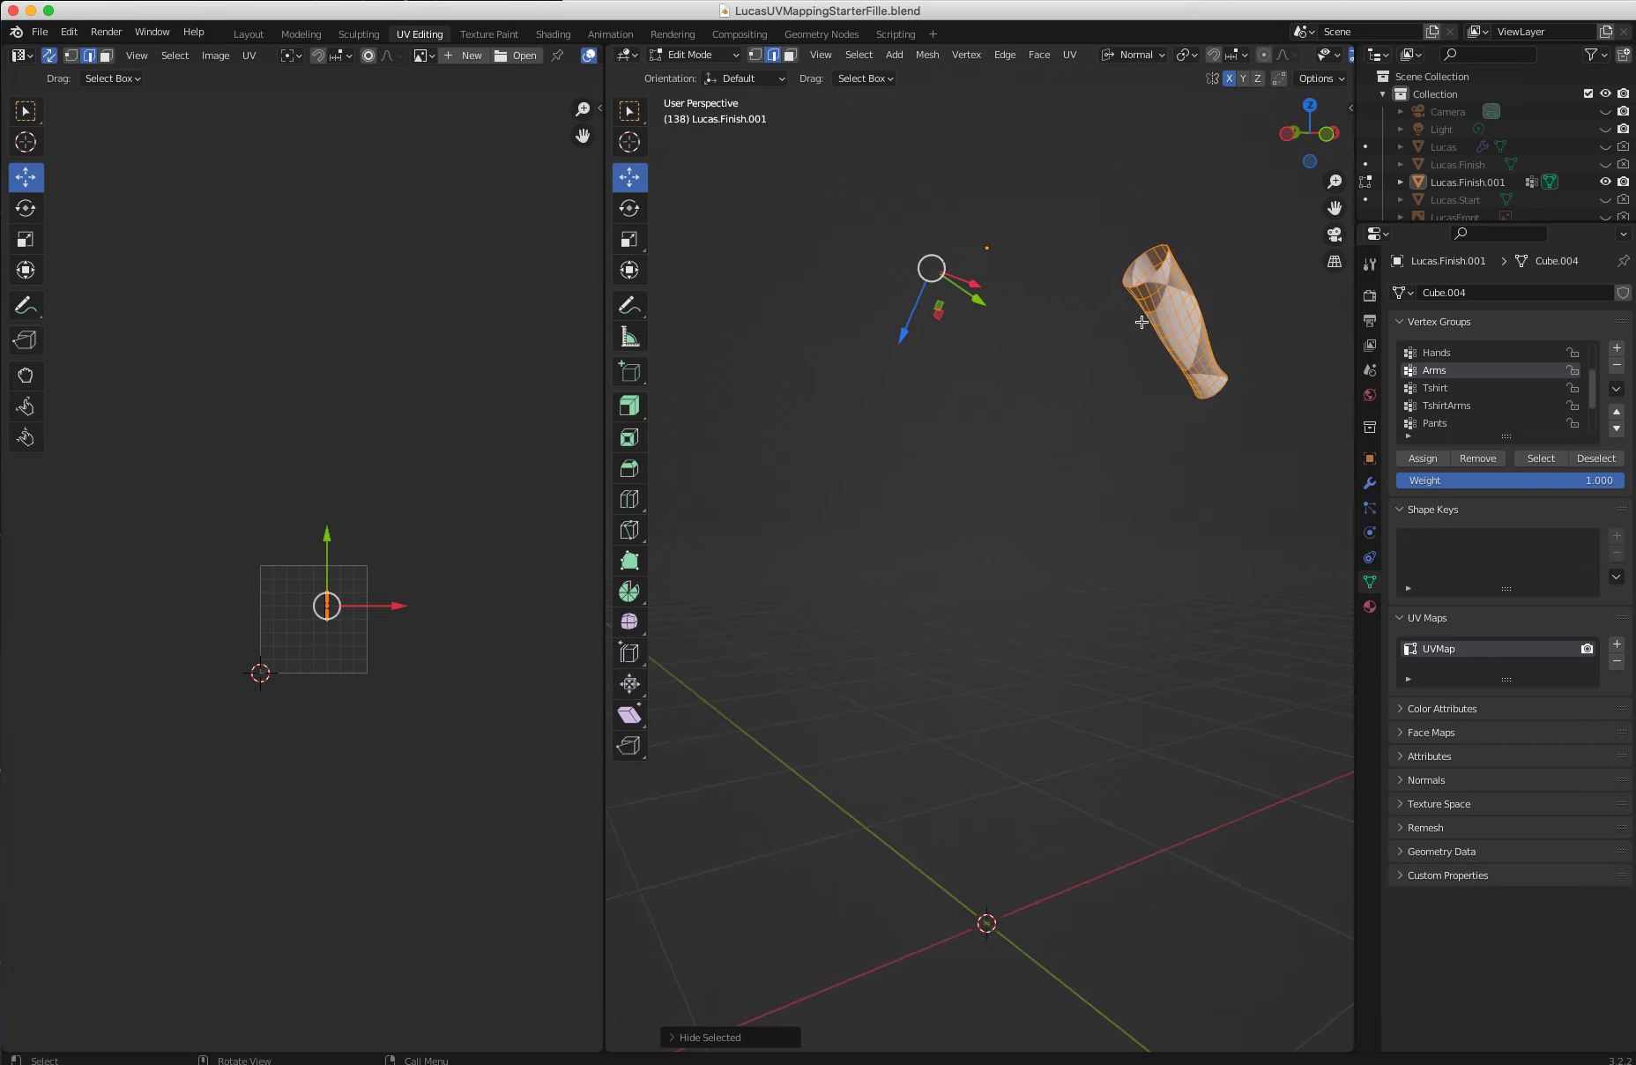
Select a cutting edge loop on each arm and bring up the UV menu
click(1156, 316)
alt+click(1163, 328)
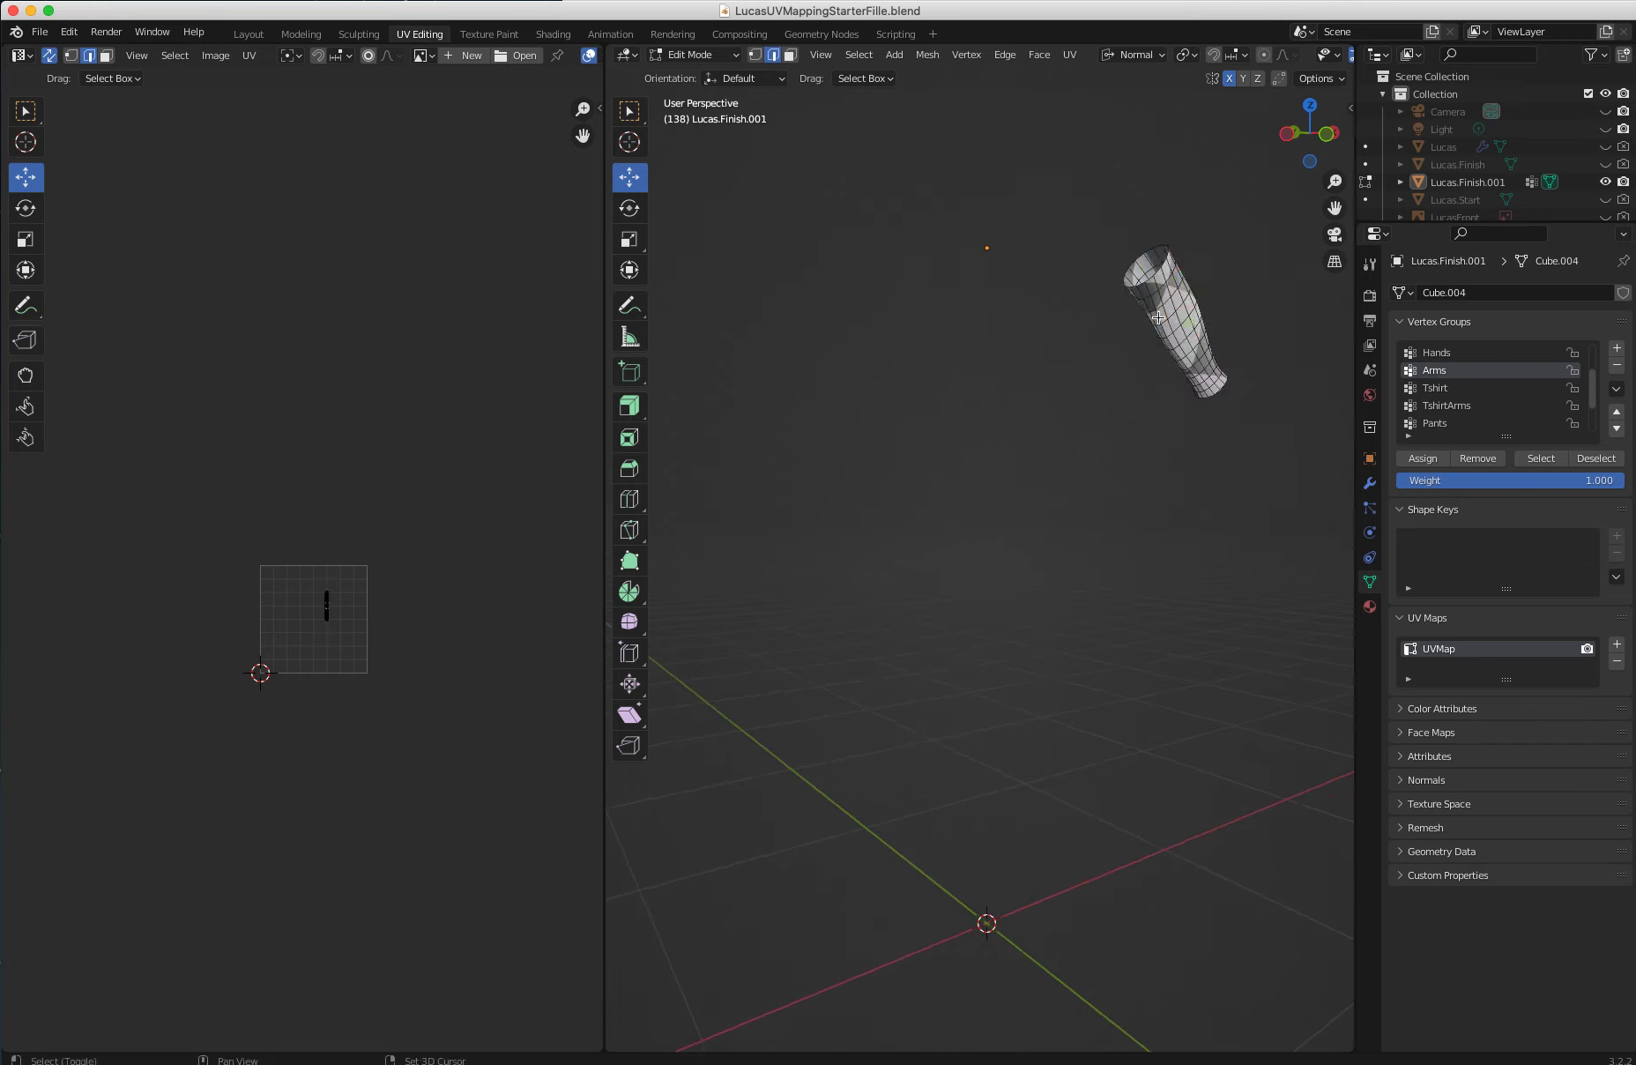
alt+click(1161, 319)
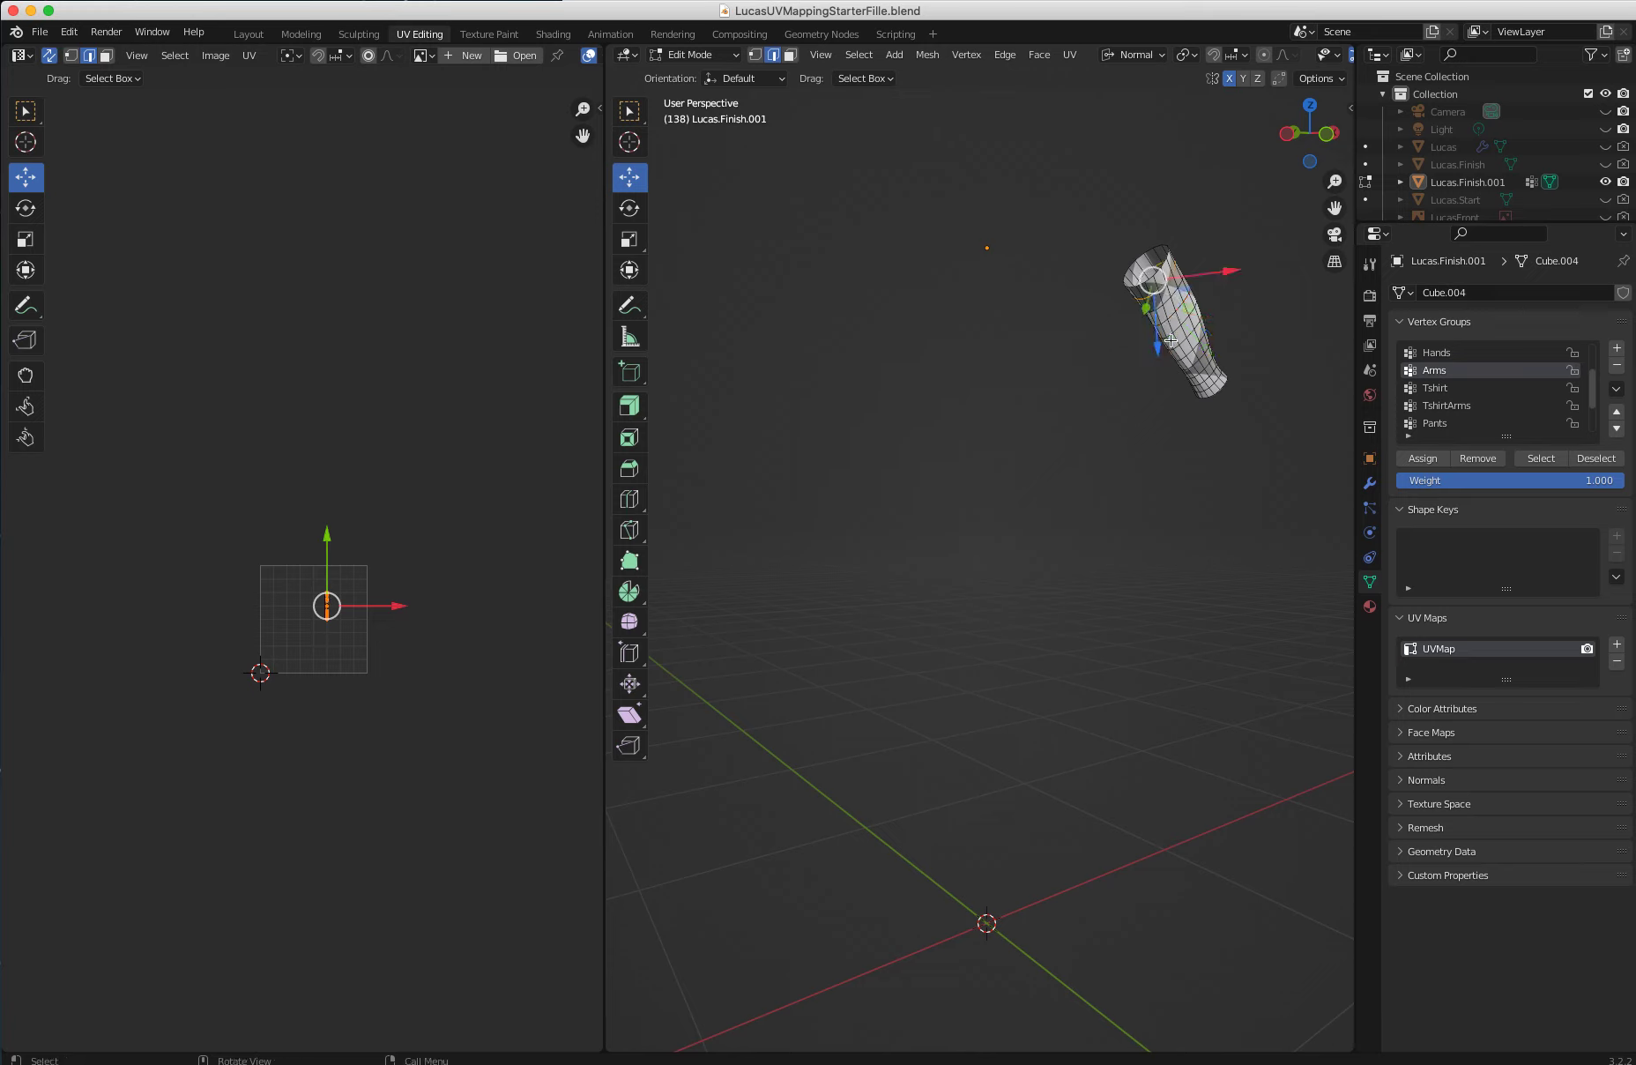
alt+click(1175, 353)
middle_drag(1176, 353, 712, 397)
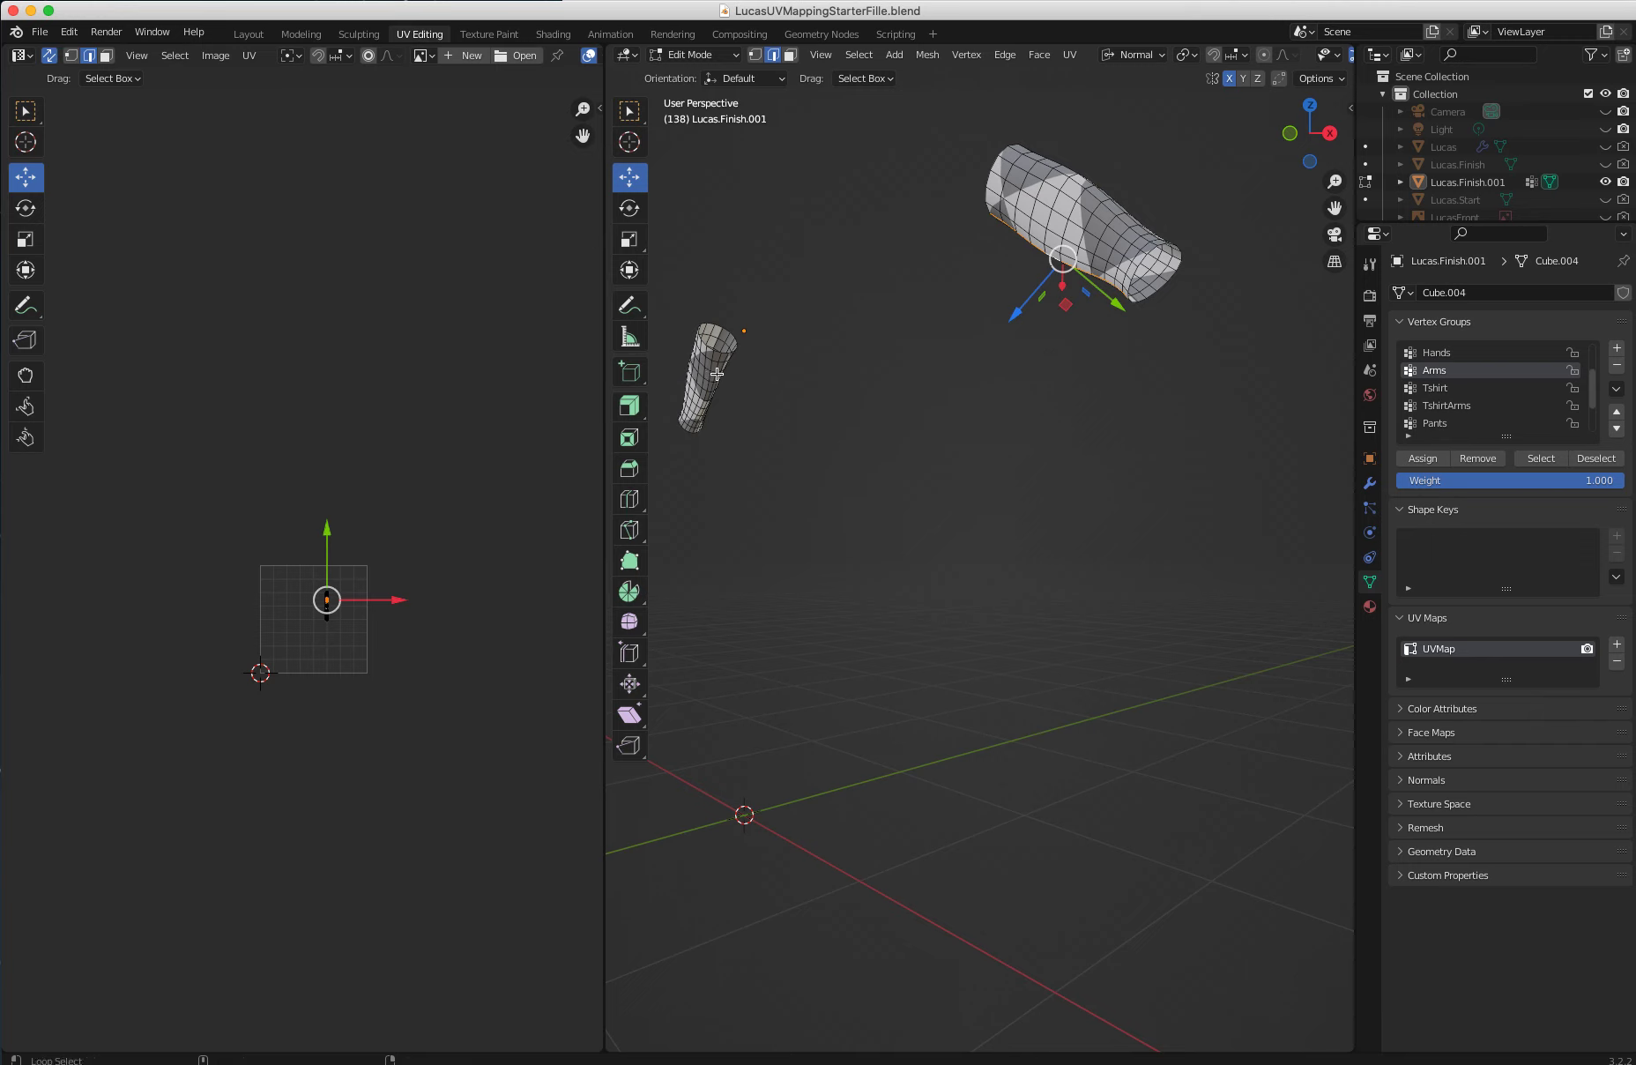
alt+shift+click(715, 376)
middle_drag(733, 389, 1008, 471)
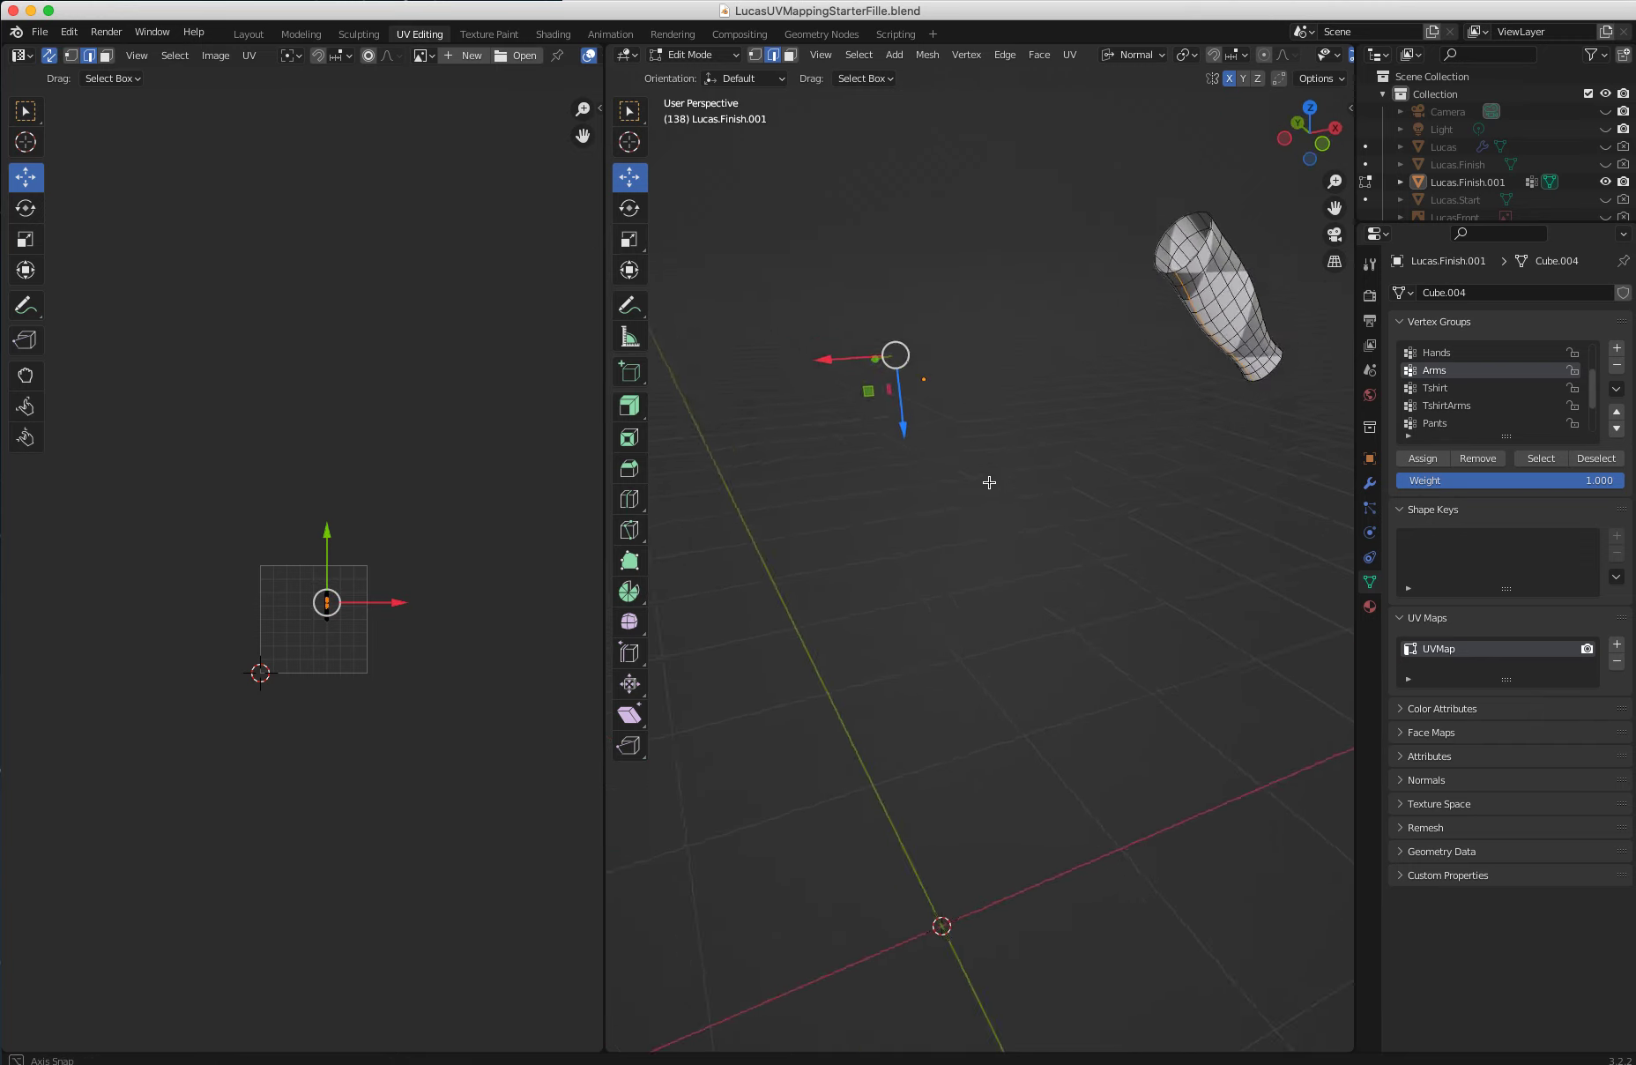
click(1070, 54)
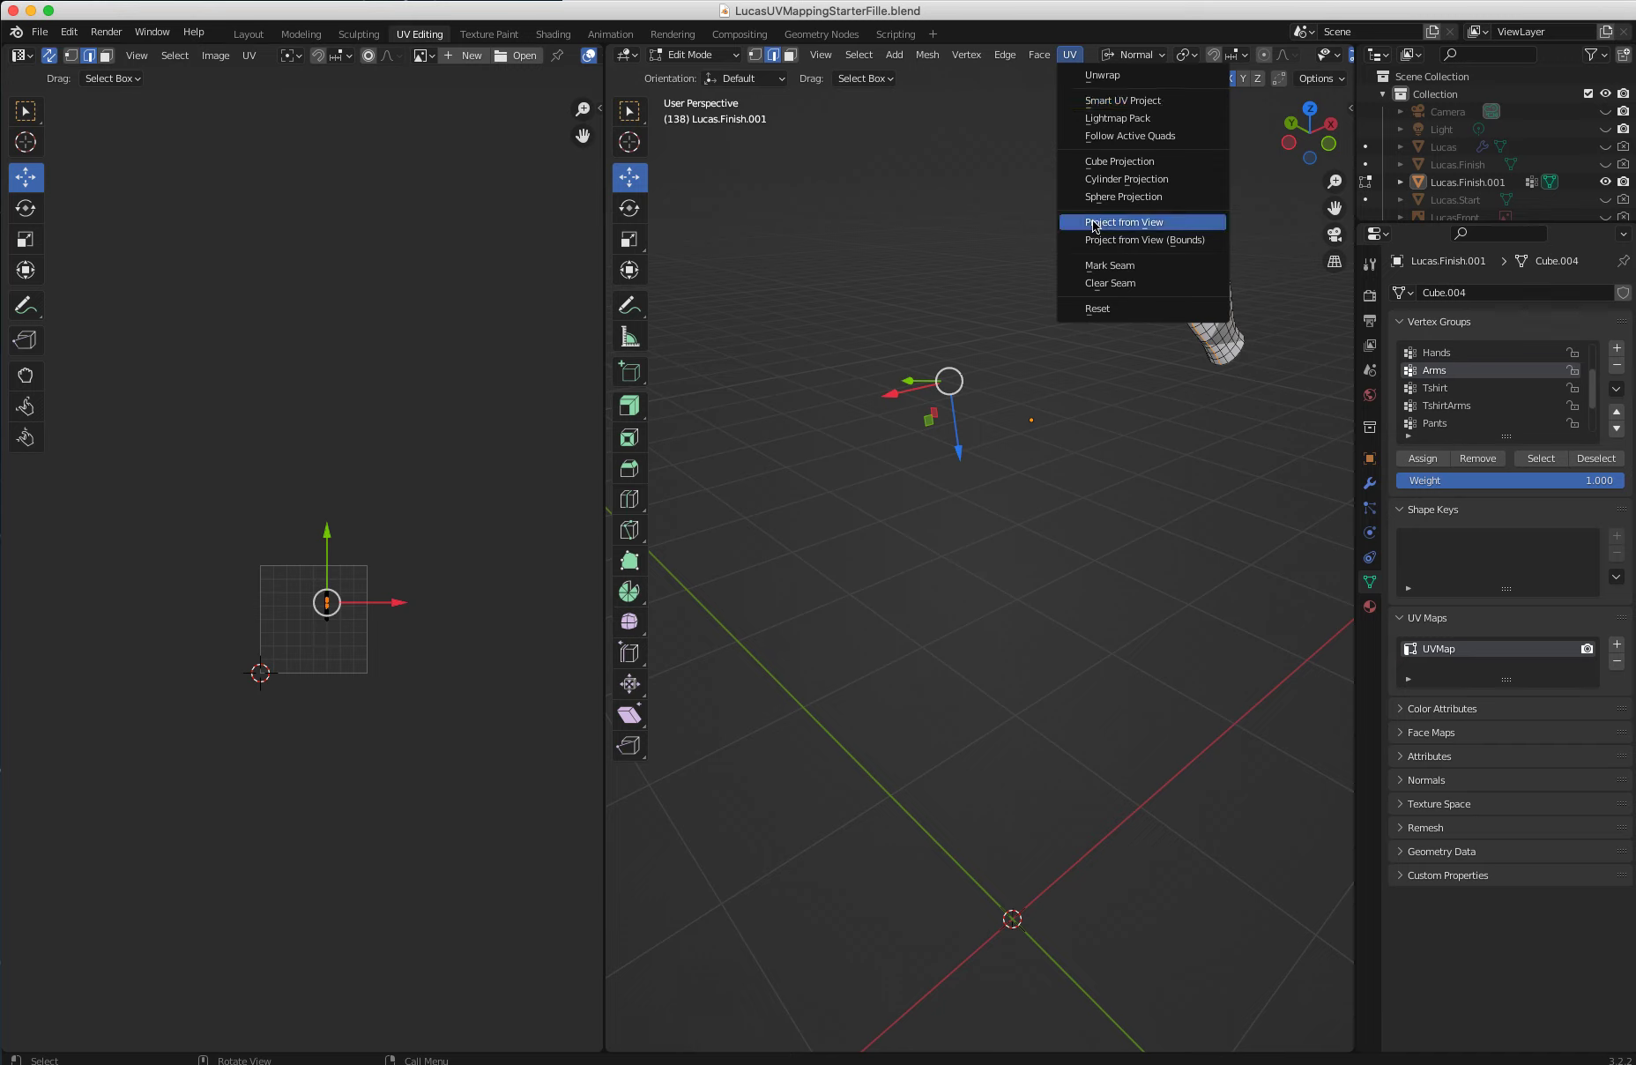
Mark the arm loops as seams, select all, and unwrap into two UV islands
click(1102, 265)
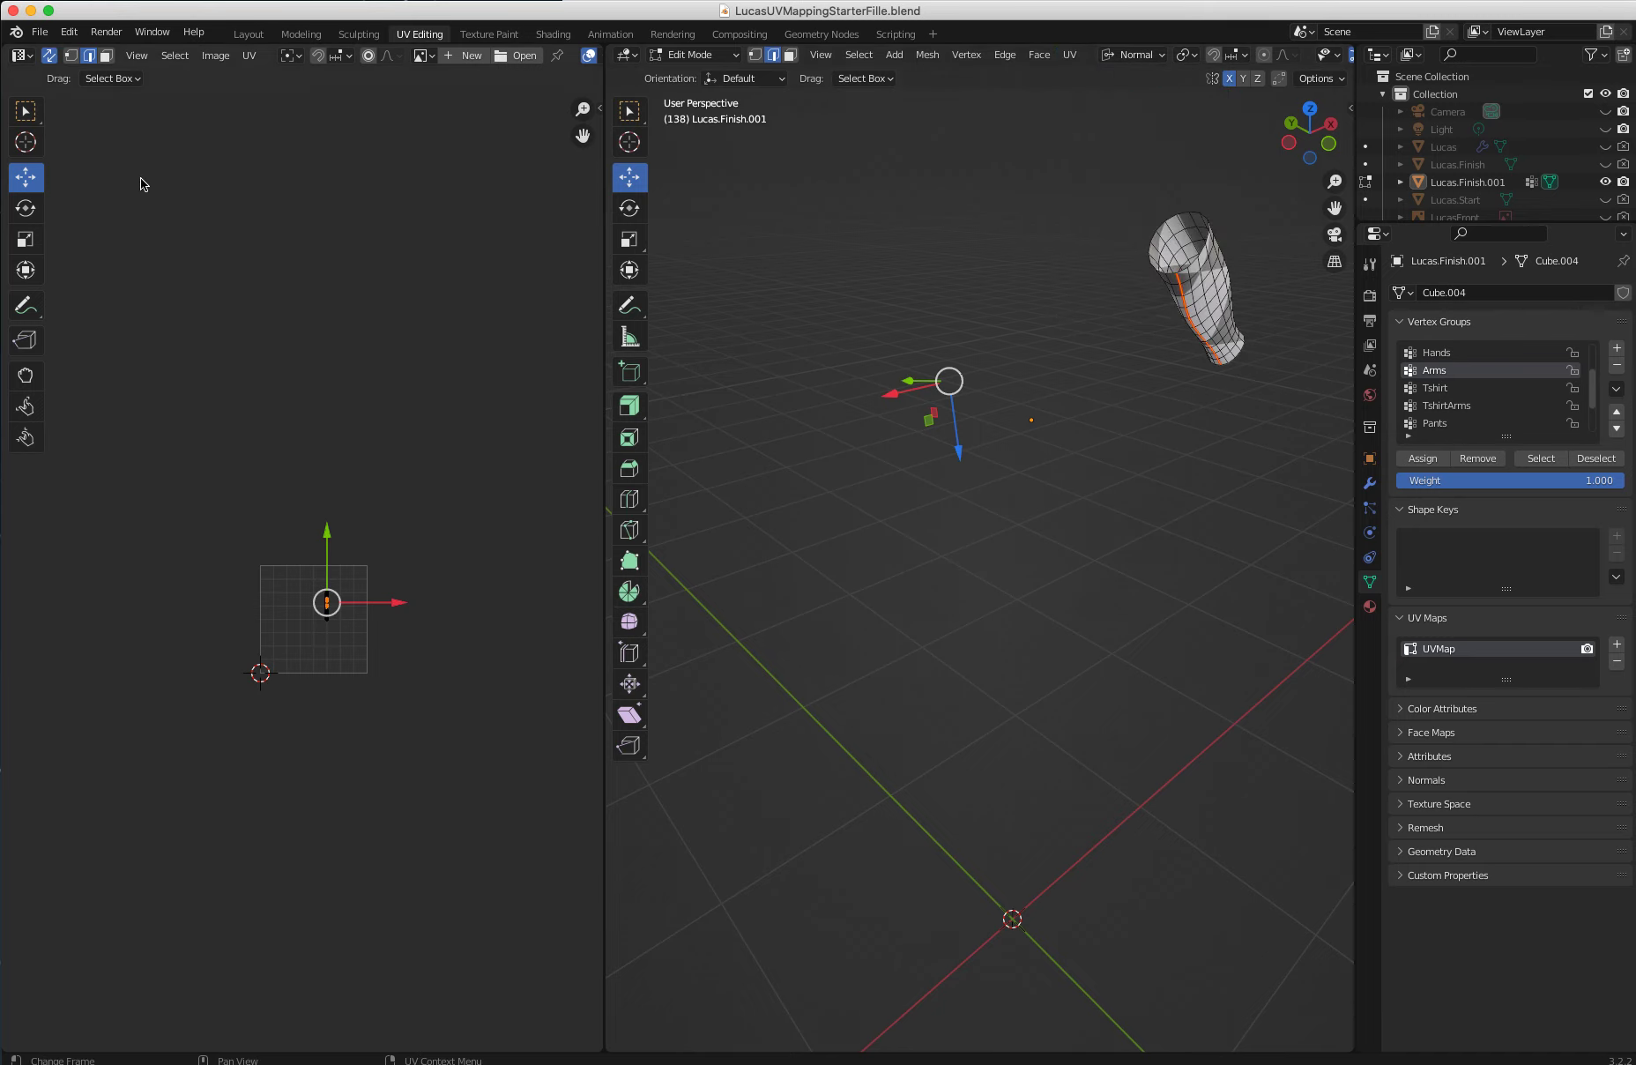
key(a)
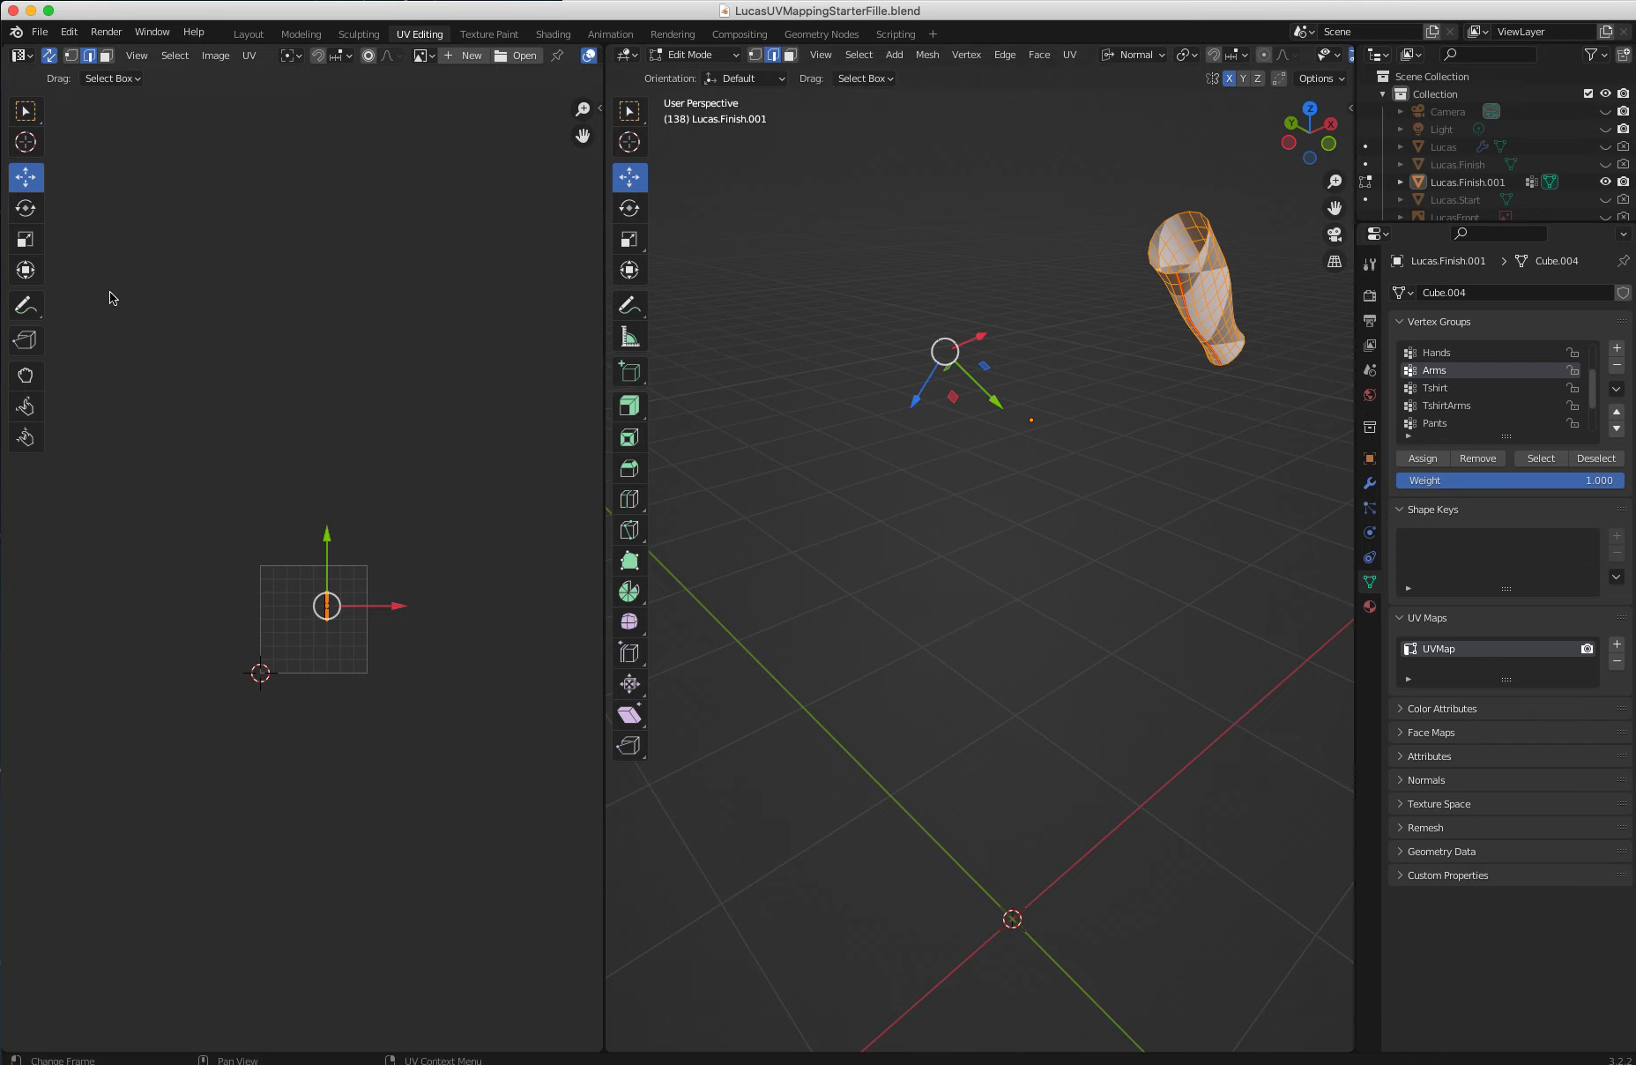
click(1070, 55)
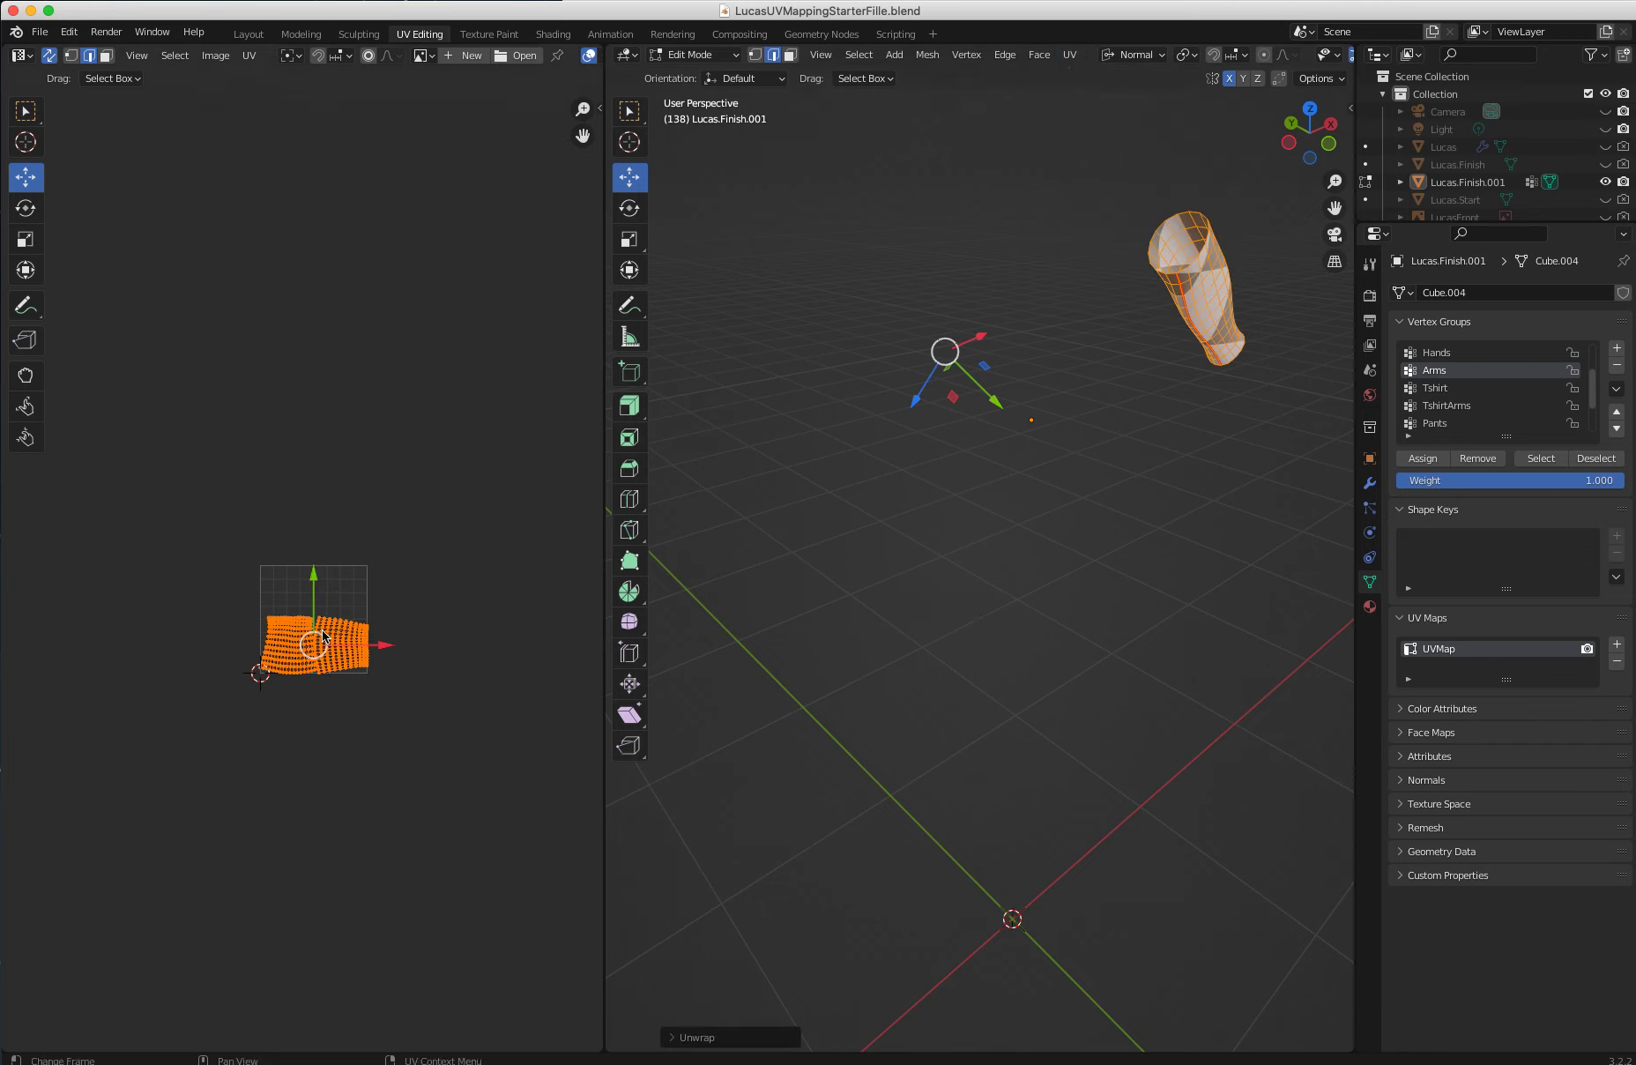
key(space)
mouse_move(270, 622)
middle_down()
mouse_move(318, 622)
mouse_move(270, 618)
mouse_move(369, 696)
middle_up()
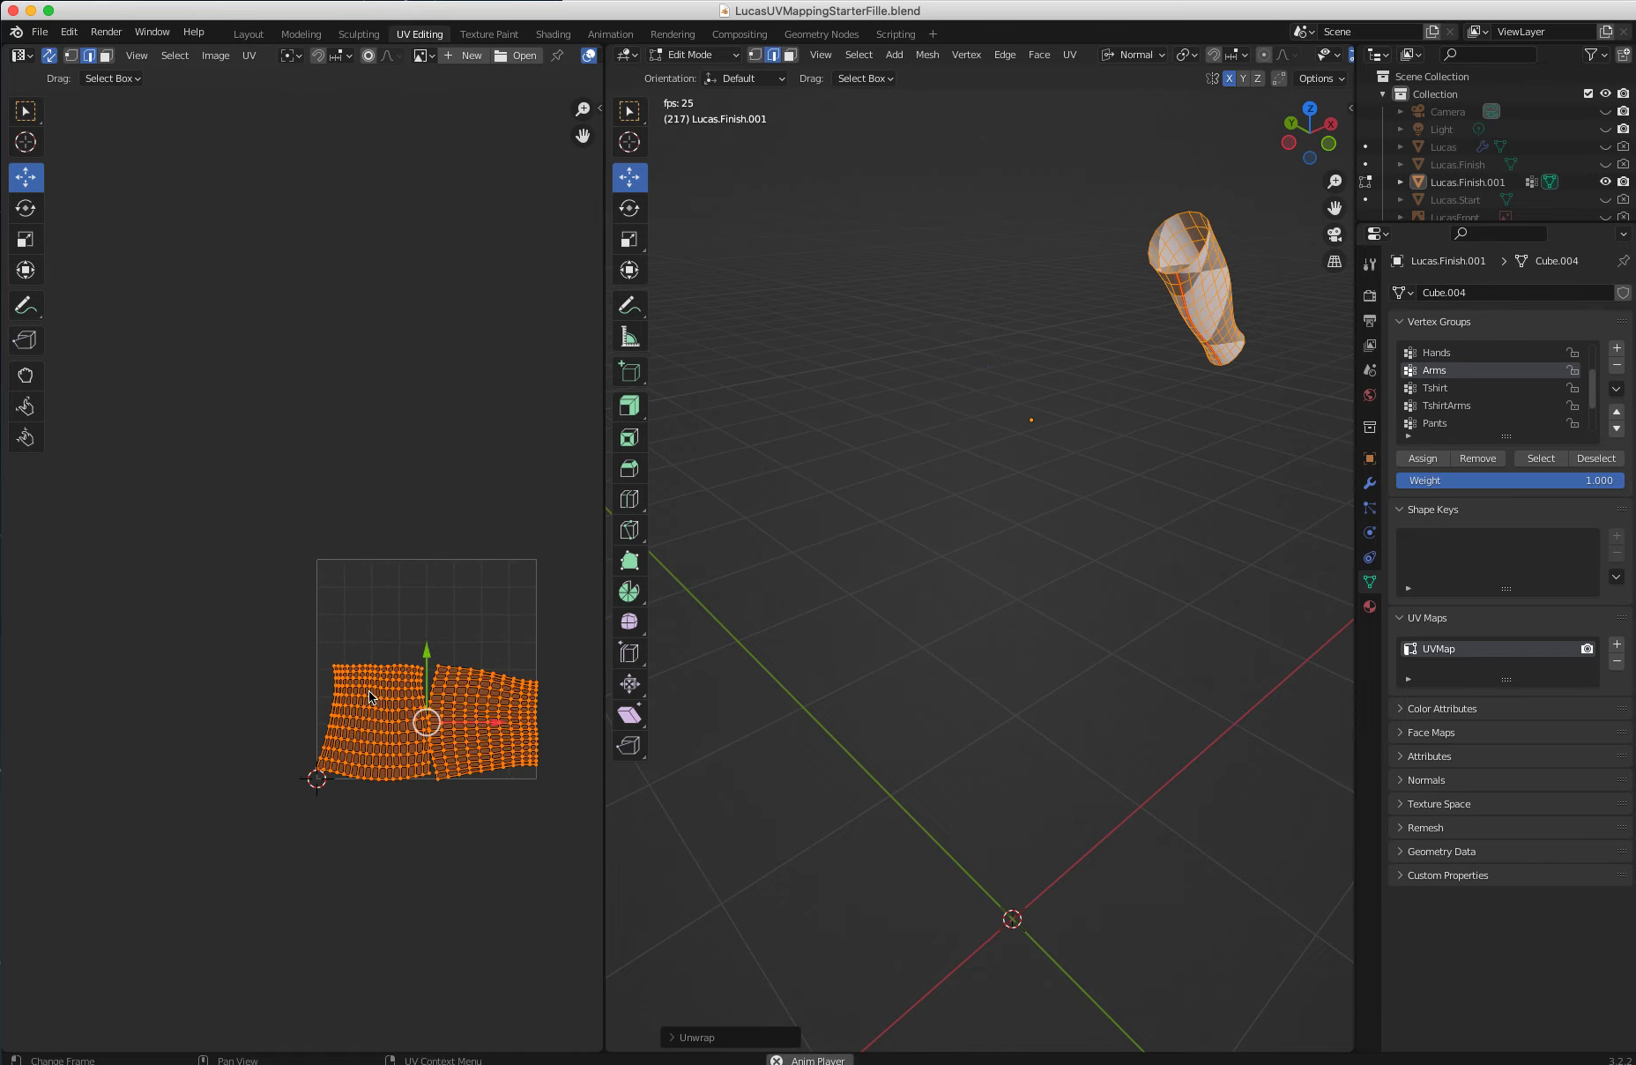
Minimize stretch on the arm islands and move them off the tile to the lower left
click(215, 54)
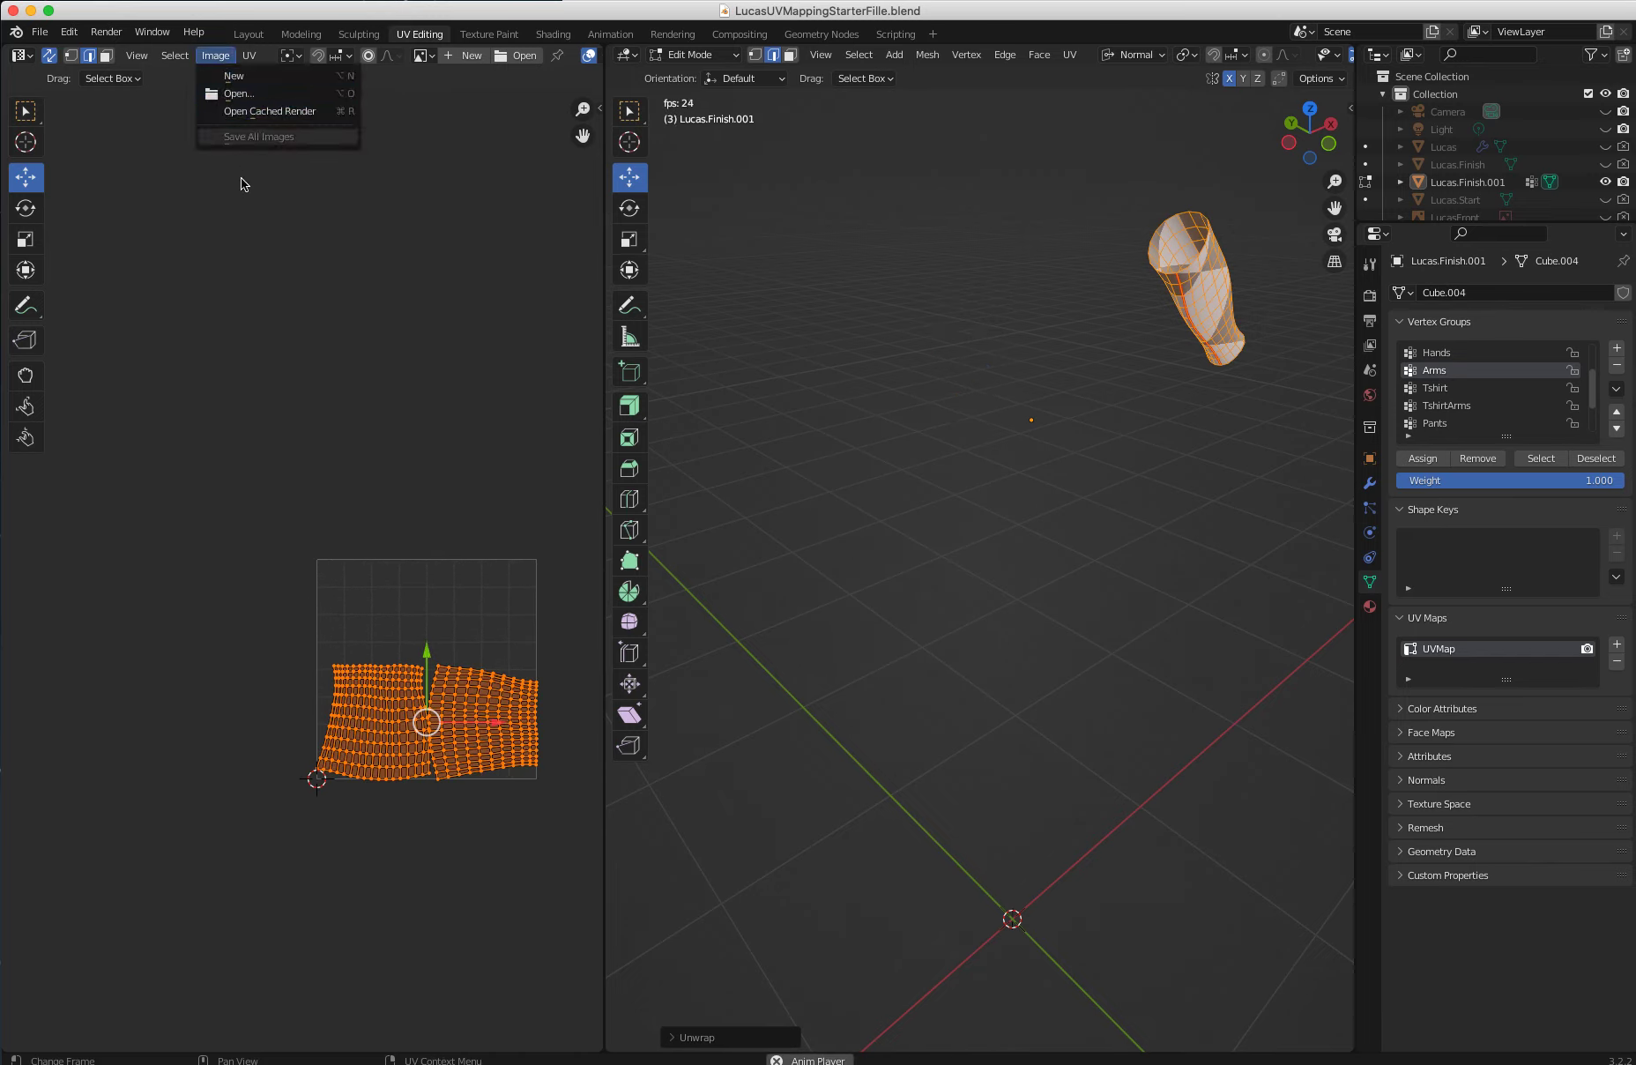
click(255, 56)
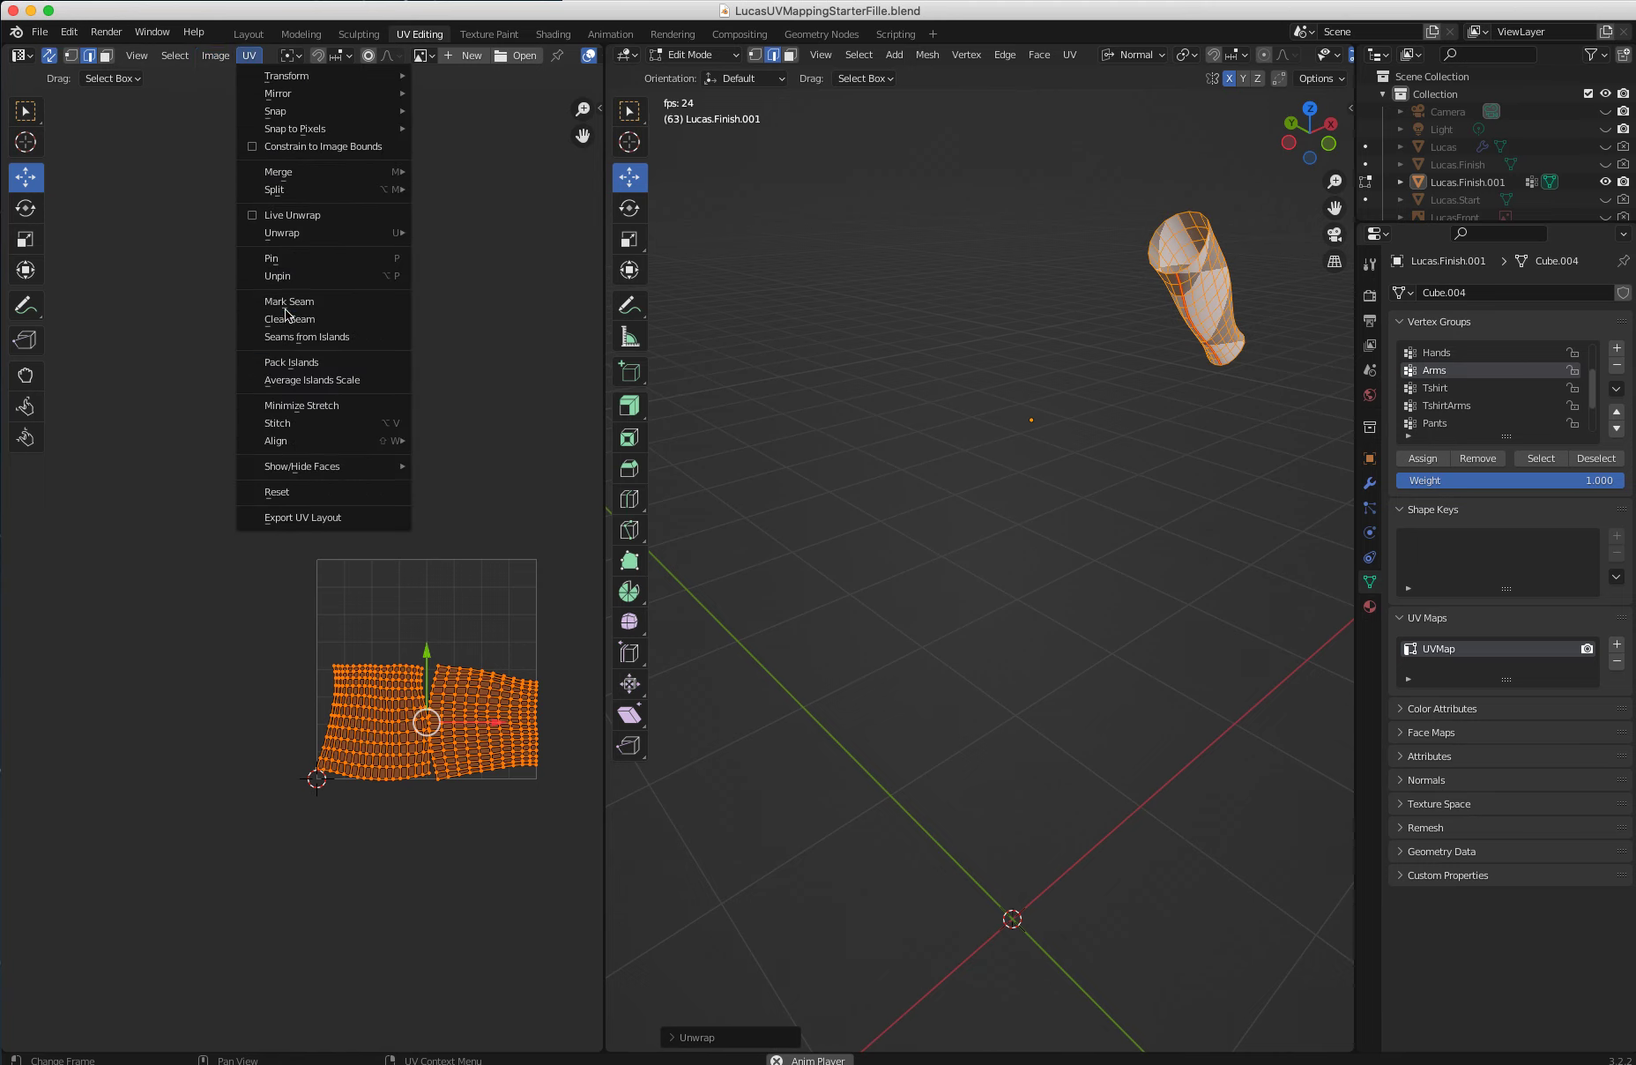
click(287, 404)
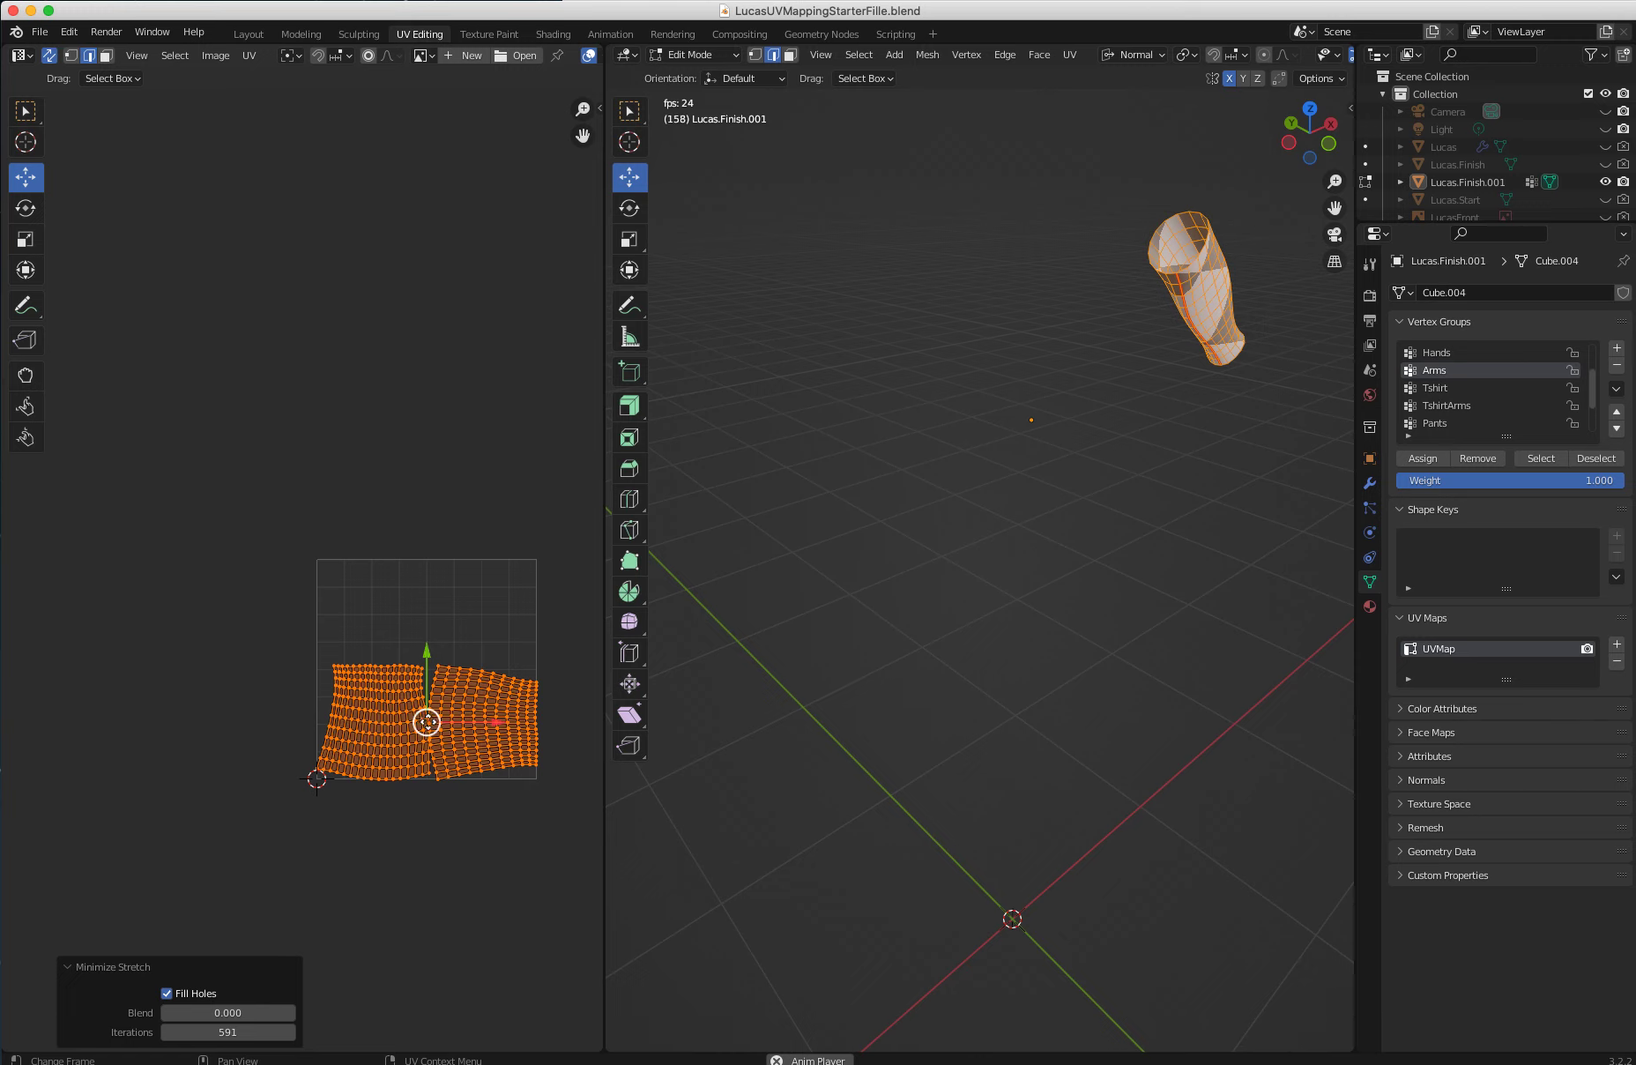
drag(424, 722, 53, 909)
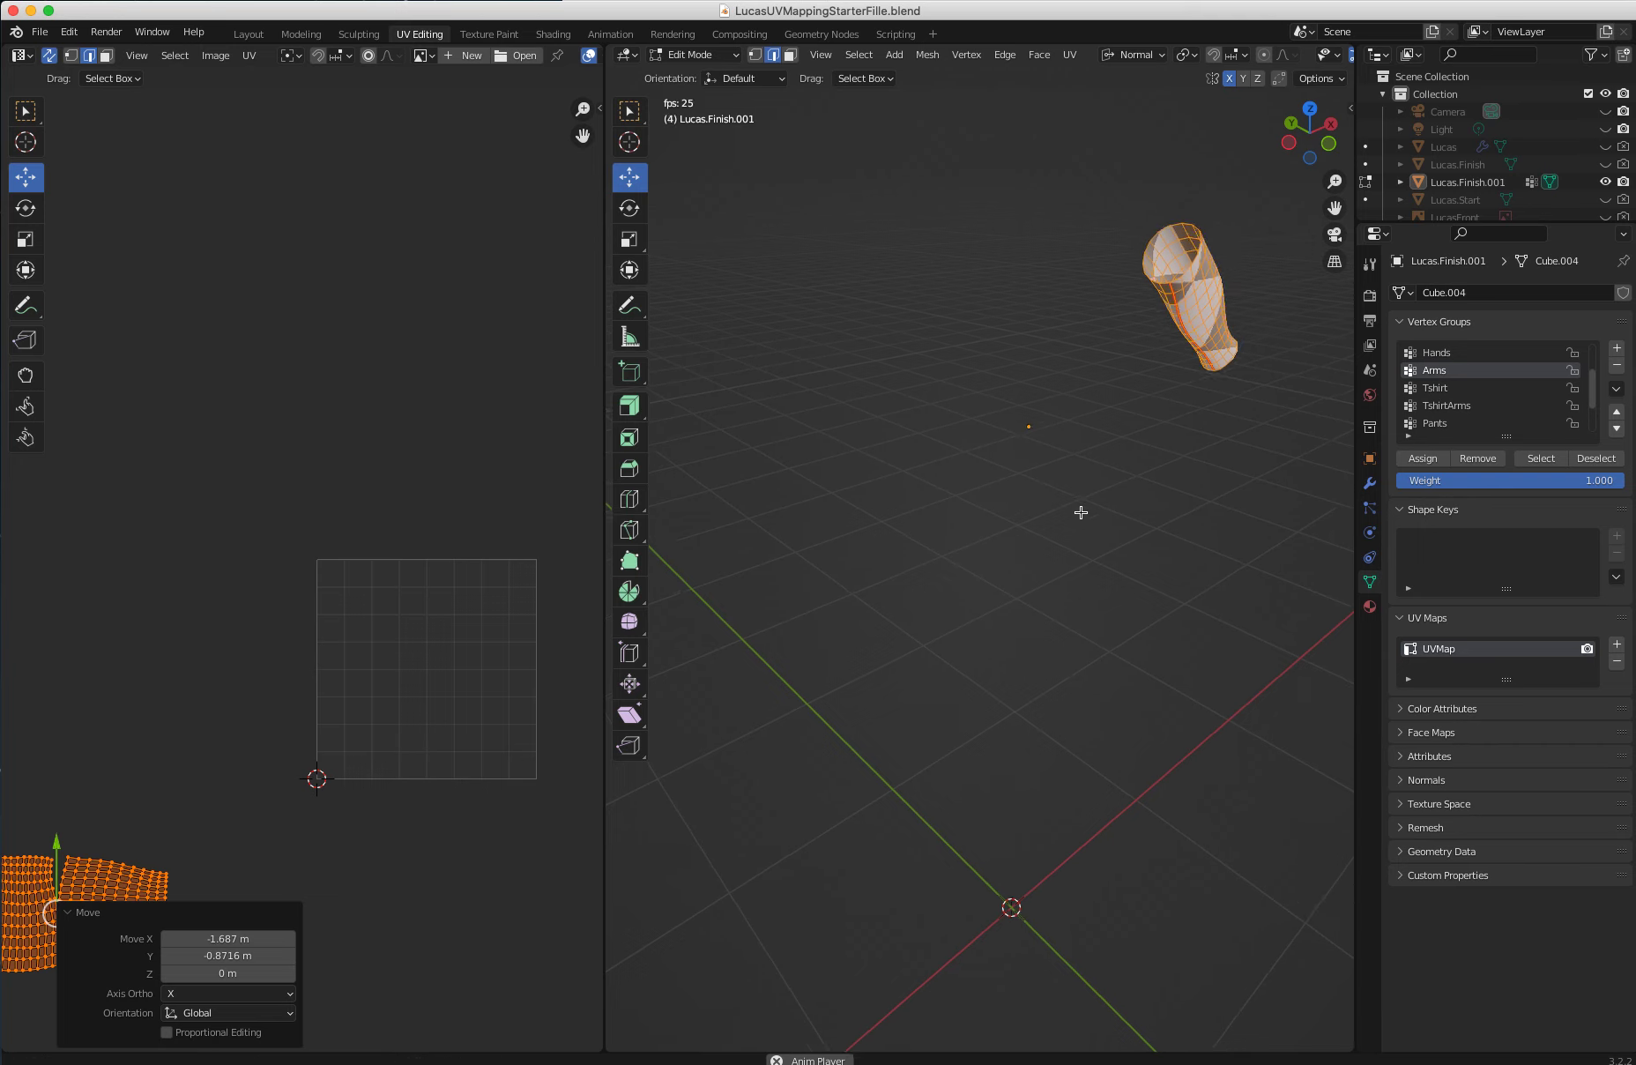
middle_drag(1077, 511, 1241, 678)
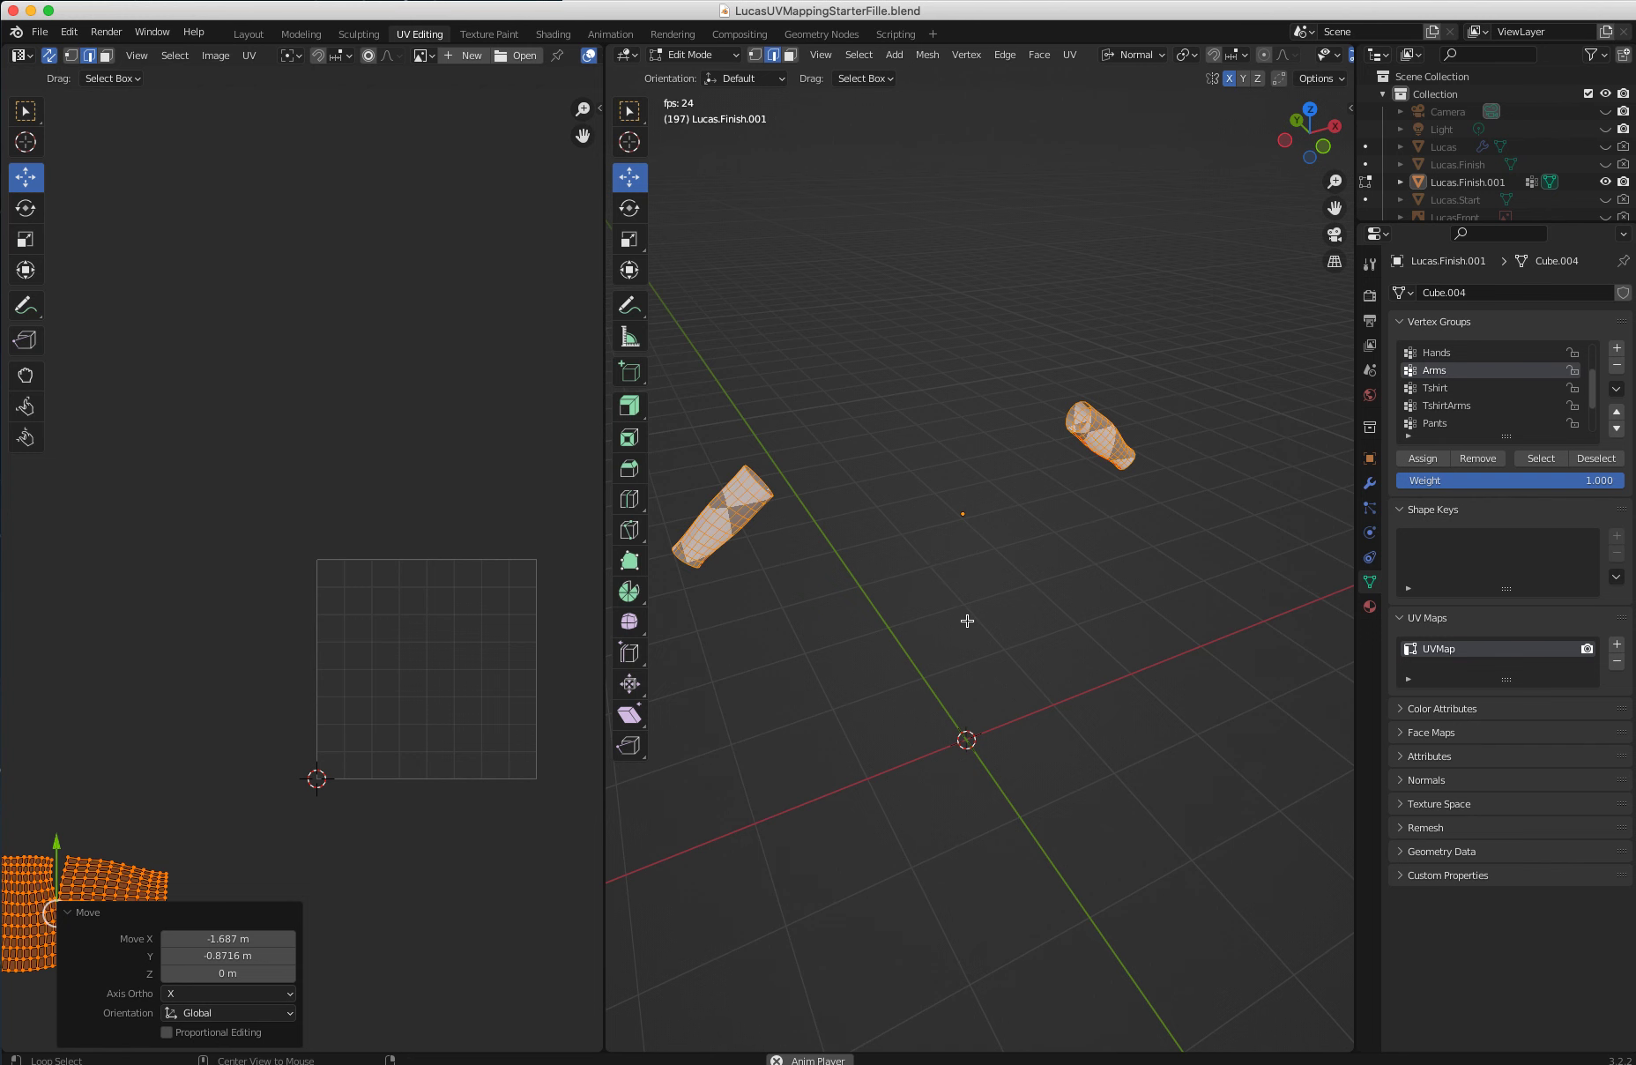
Make Hands the active vertex group and hide the selected character geometry
click(1429, 353)
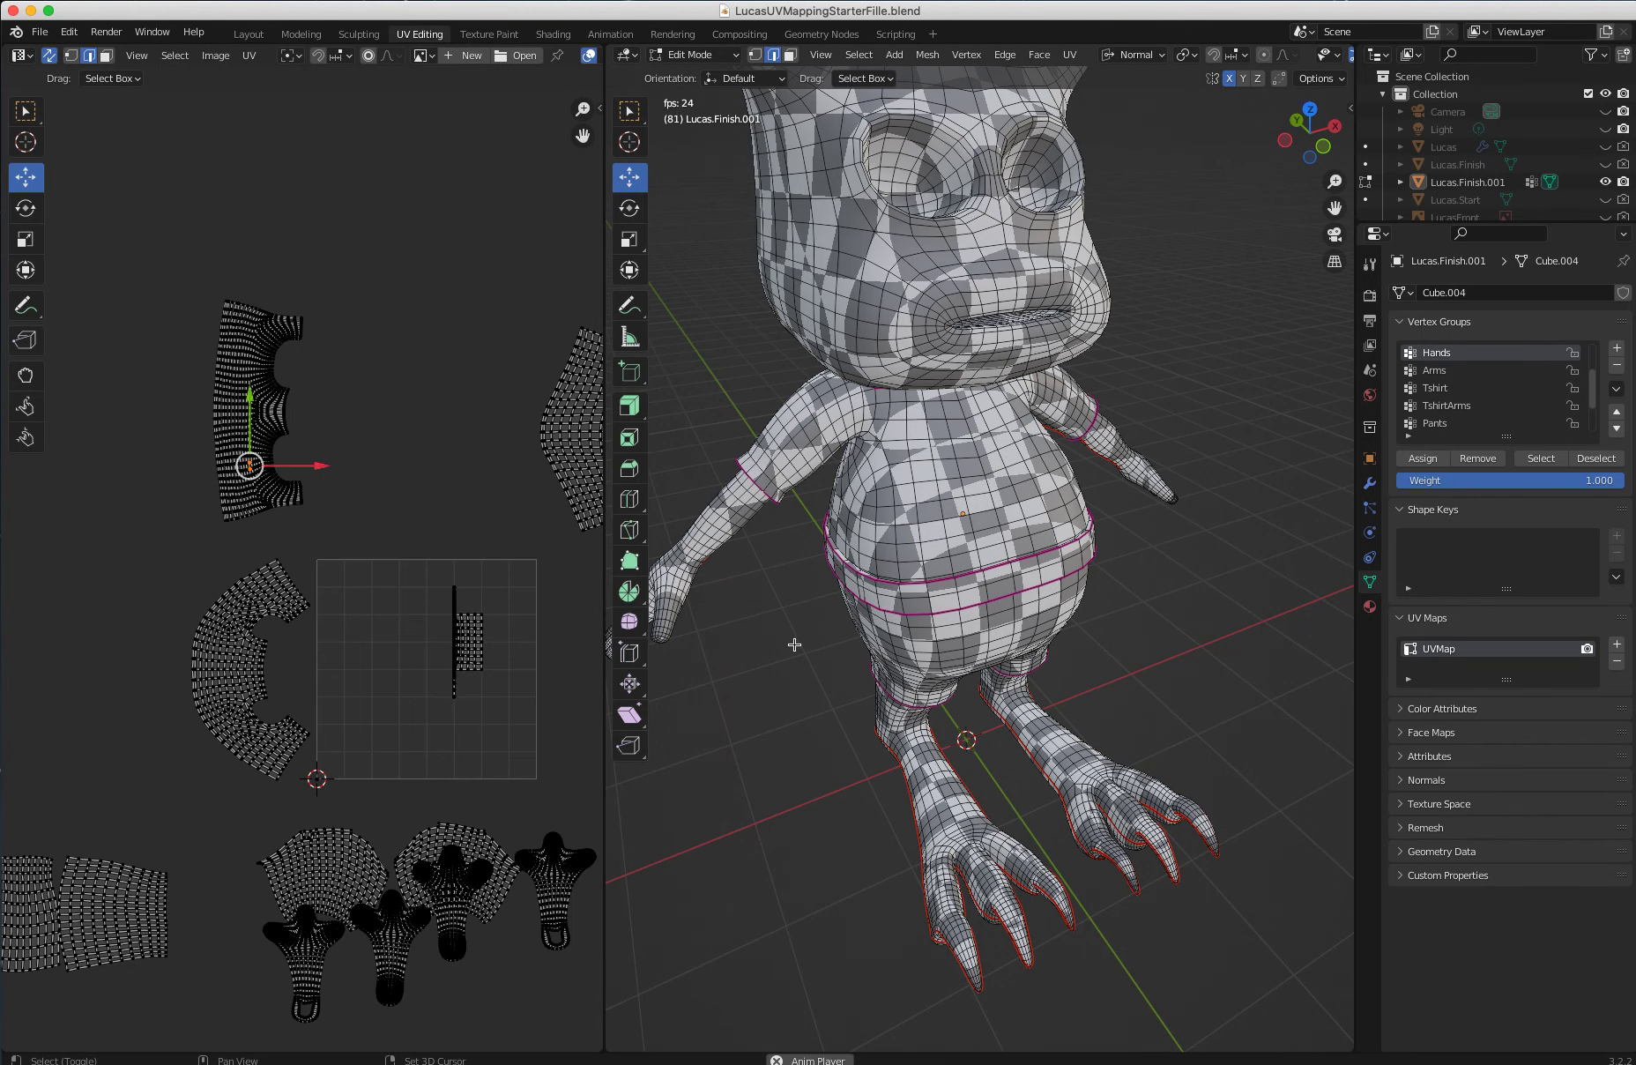
key(h)
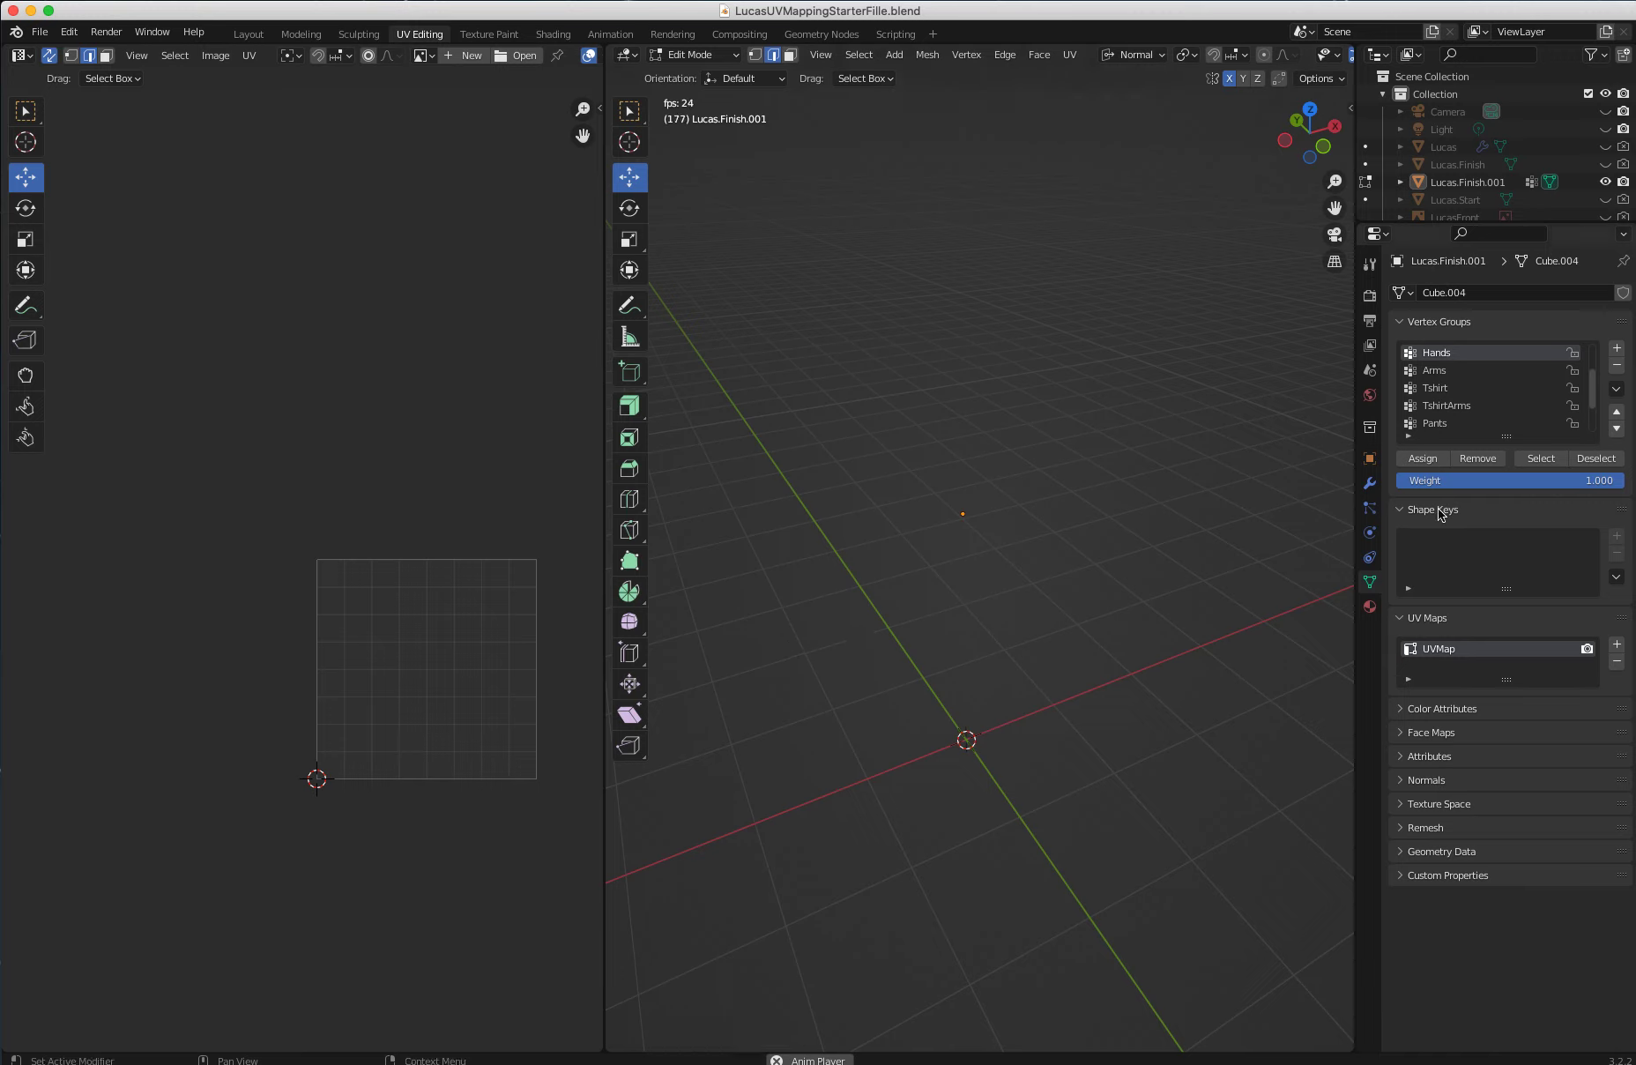
Reveal all hidden geometry with Alt+H and return to the vertex group settings
click(1369, 531)
key(alt+h)
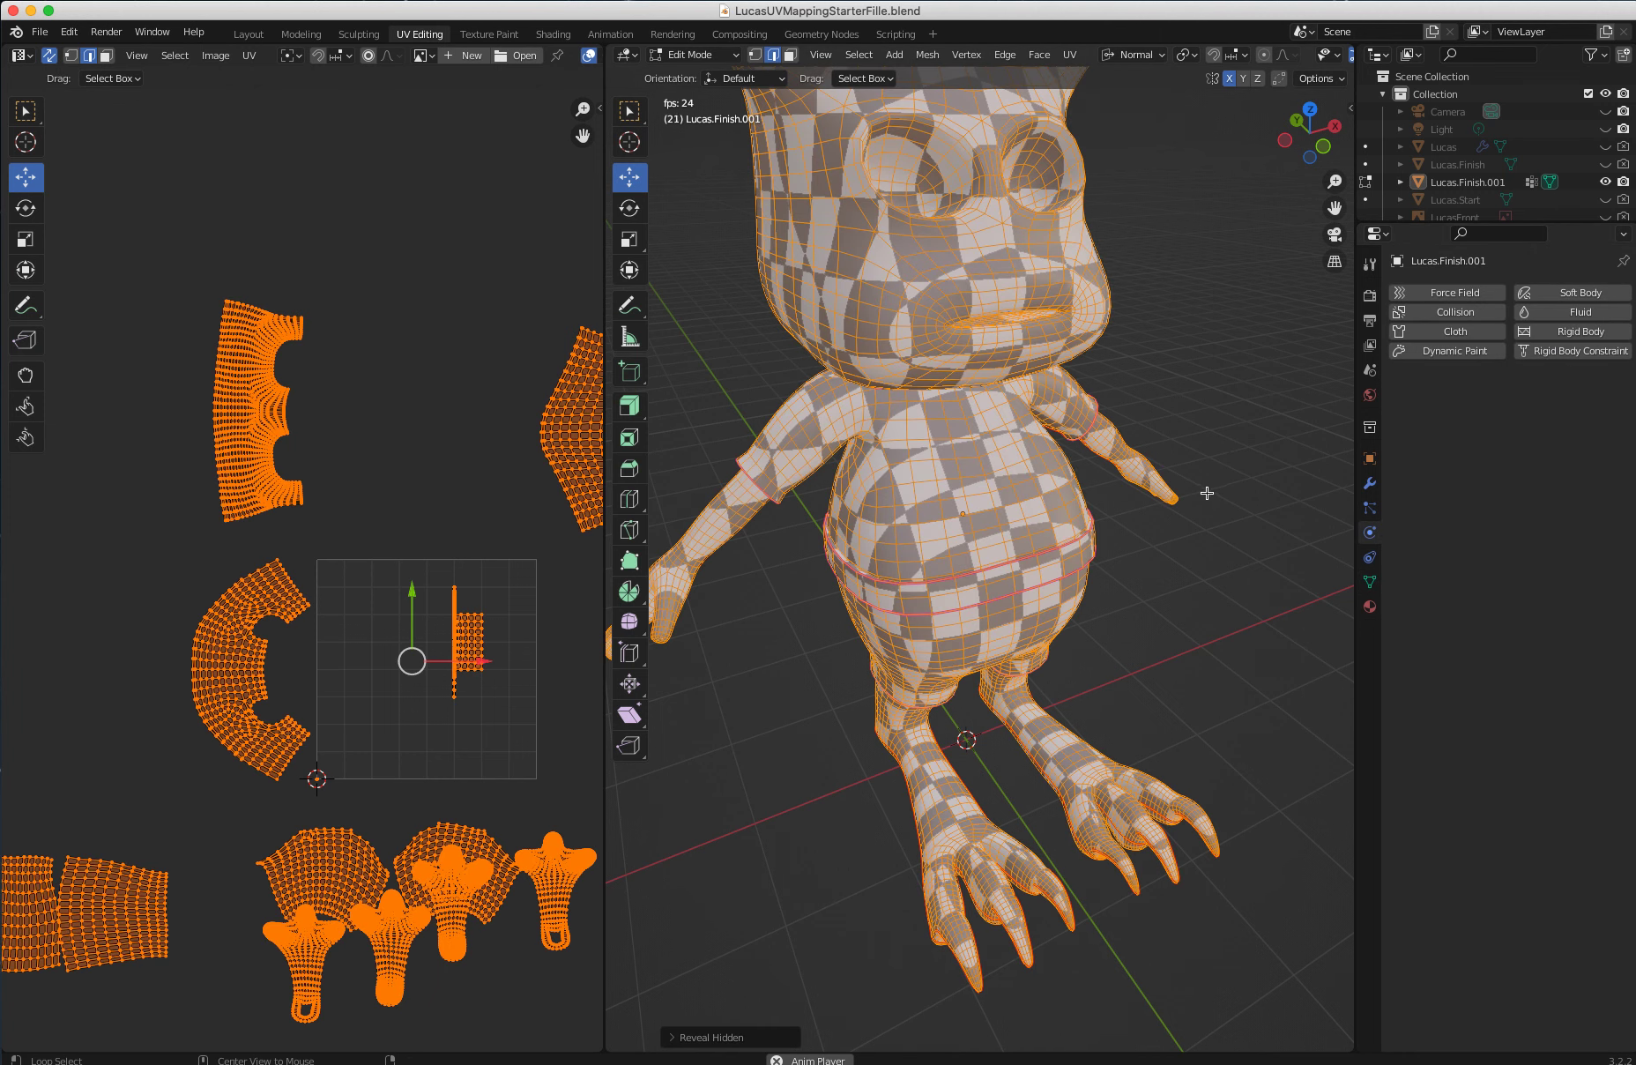
click(1369, 511)
click(1369, 557)
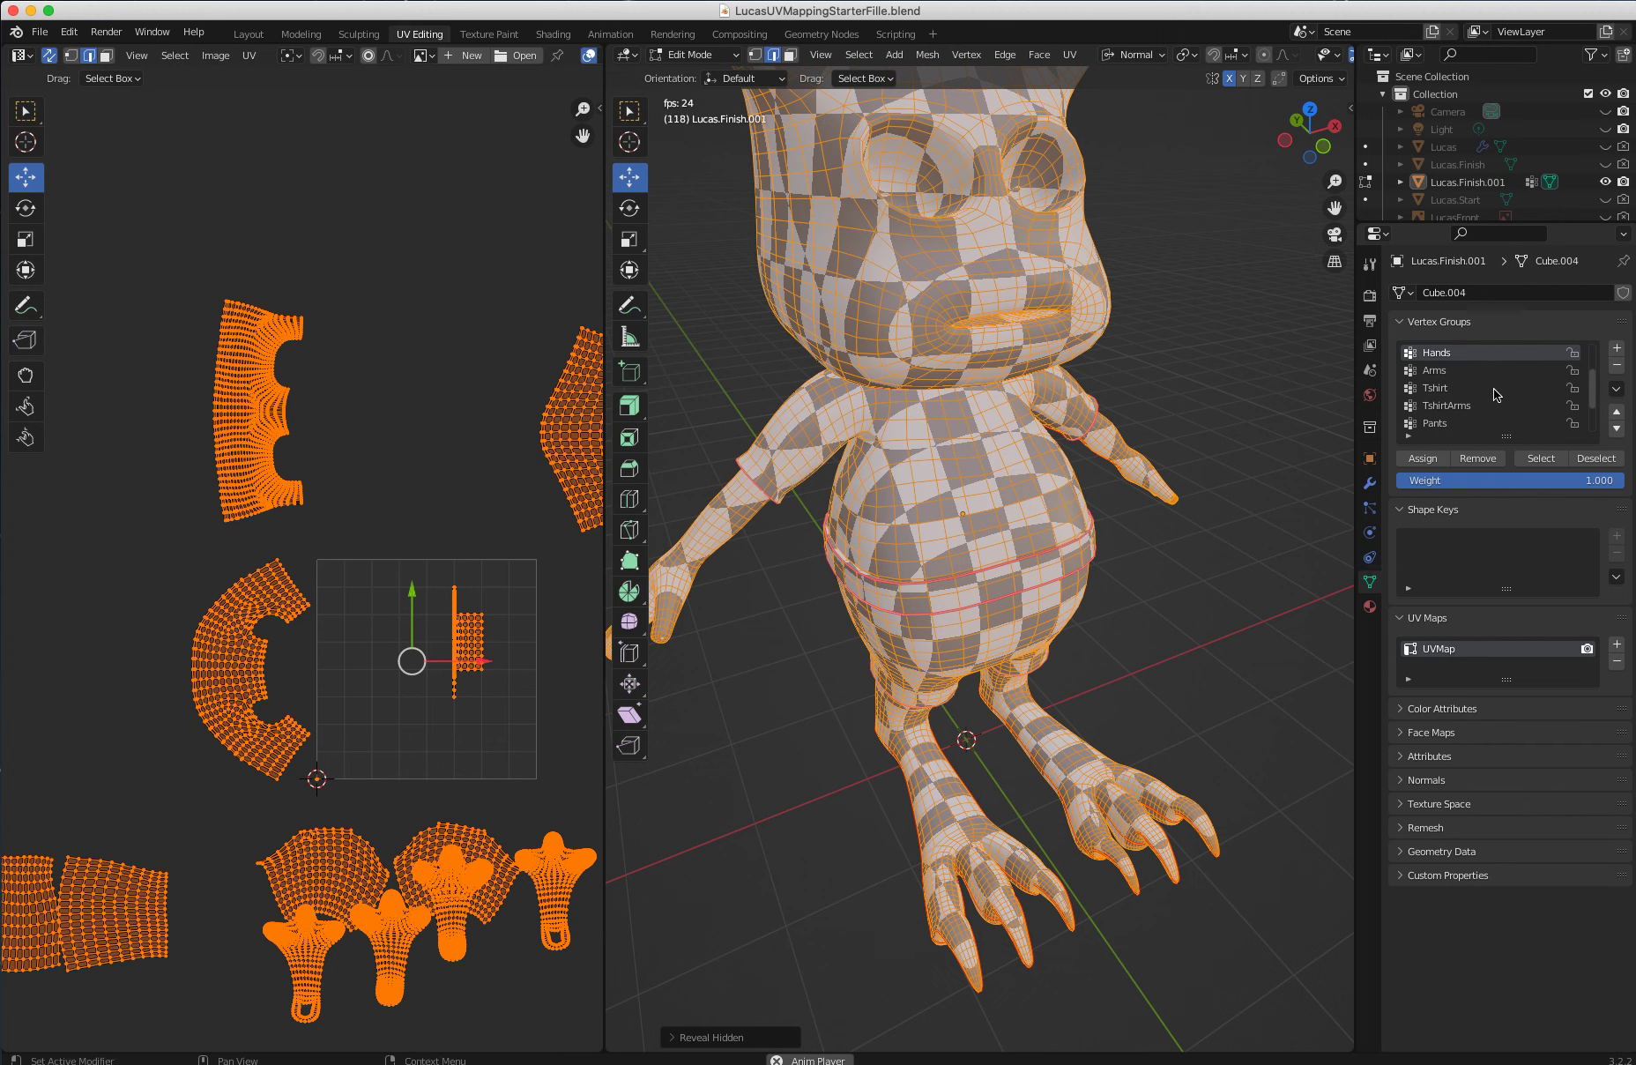
drag(1596, 393, 1593, 371)
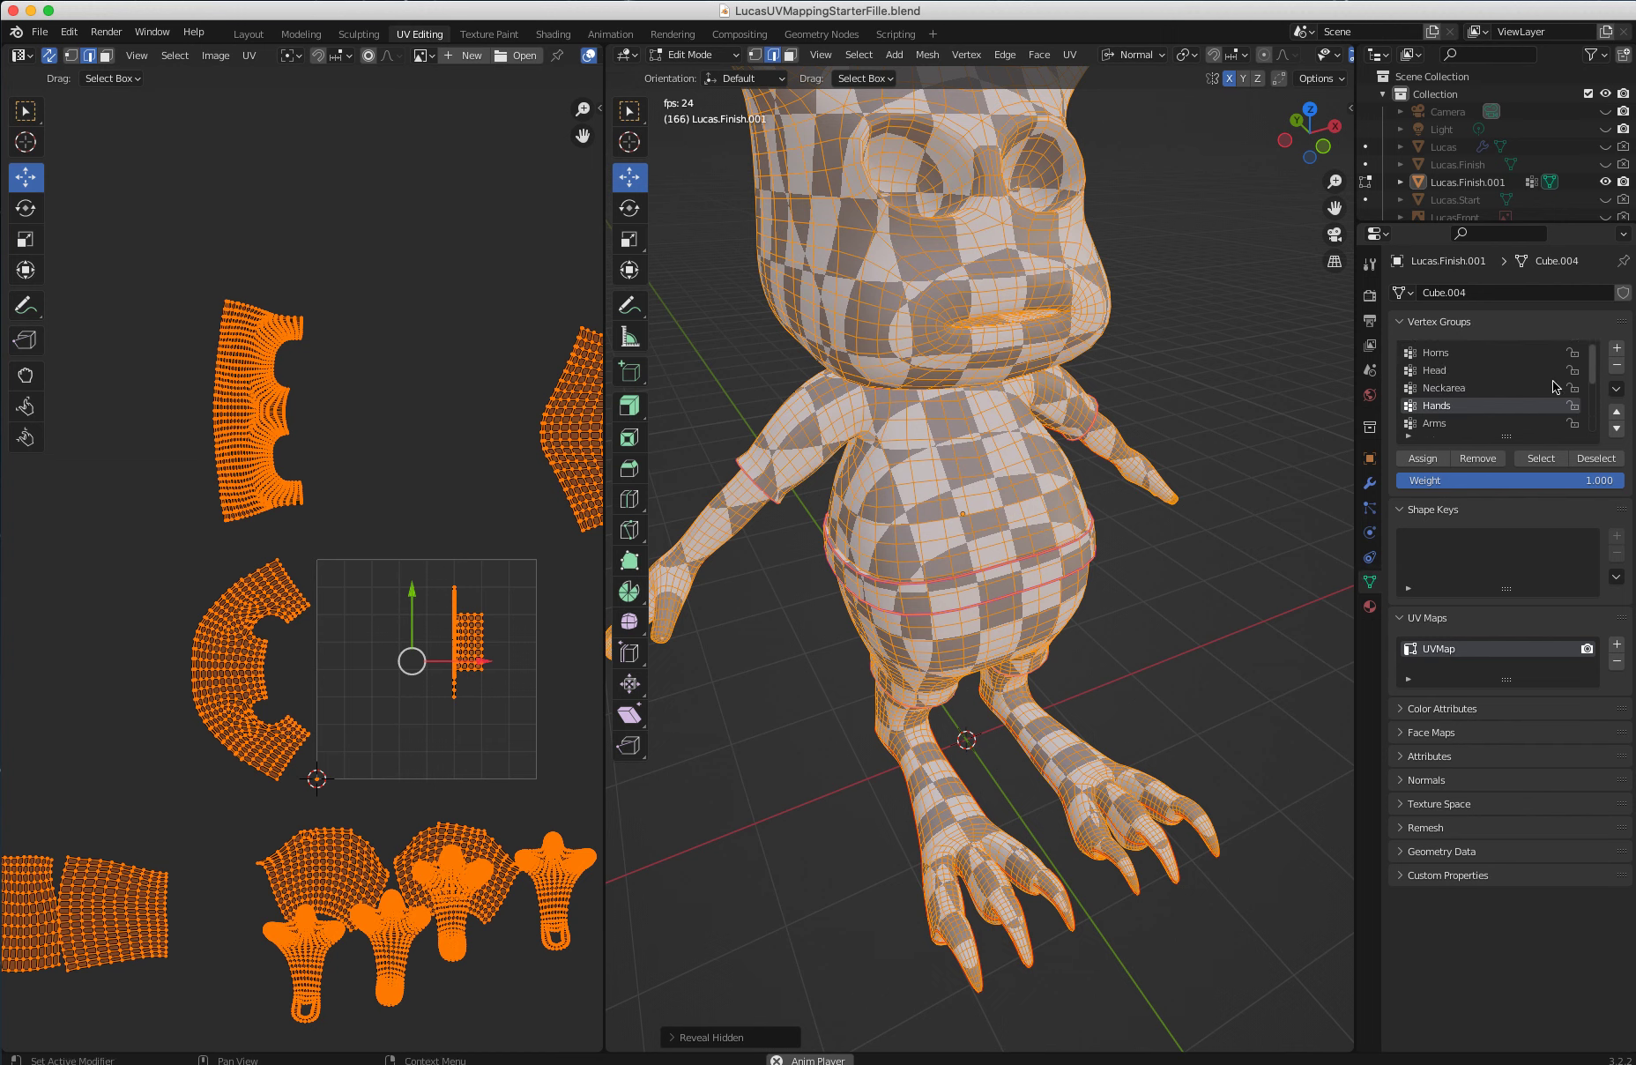
Activate the Hands vertex group, clear the selection, and select the Hands geometry
click(1449, 424)
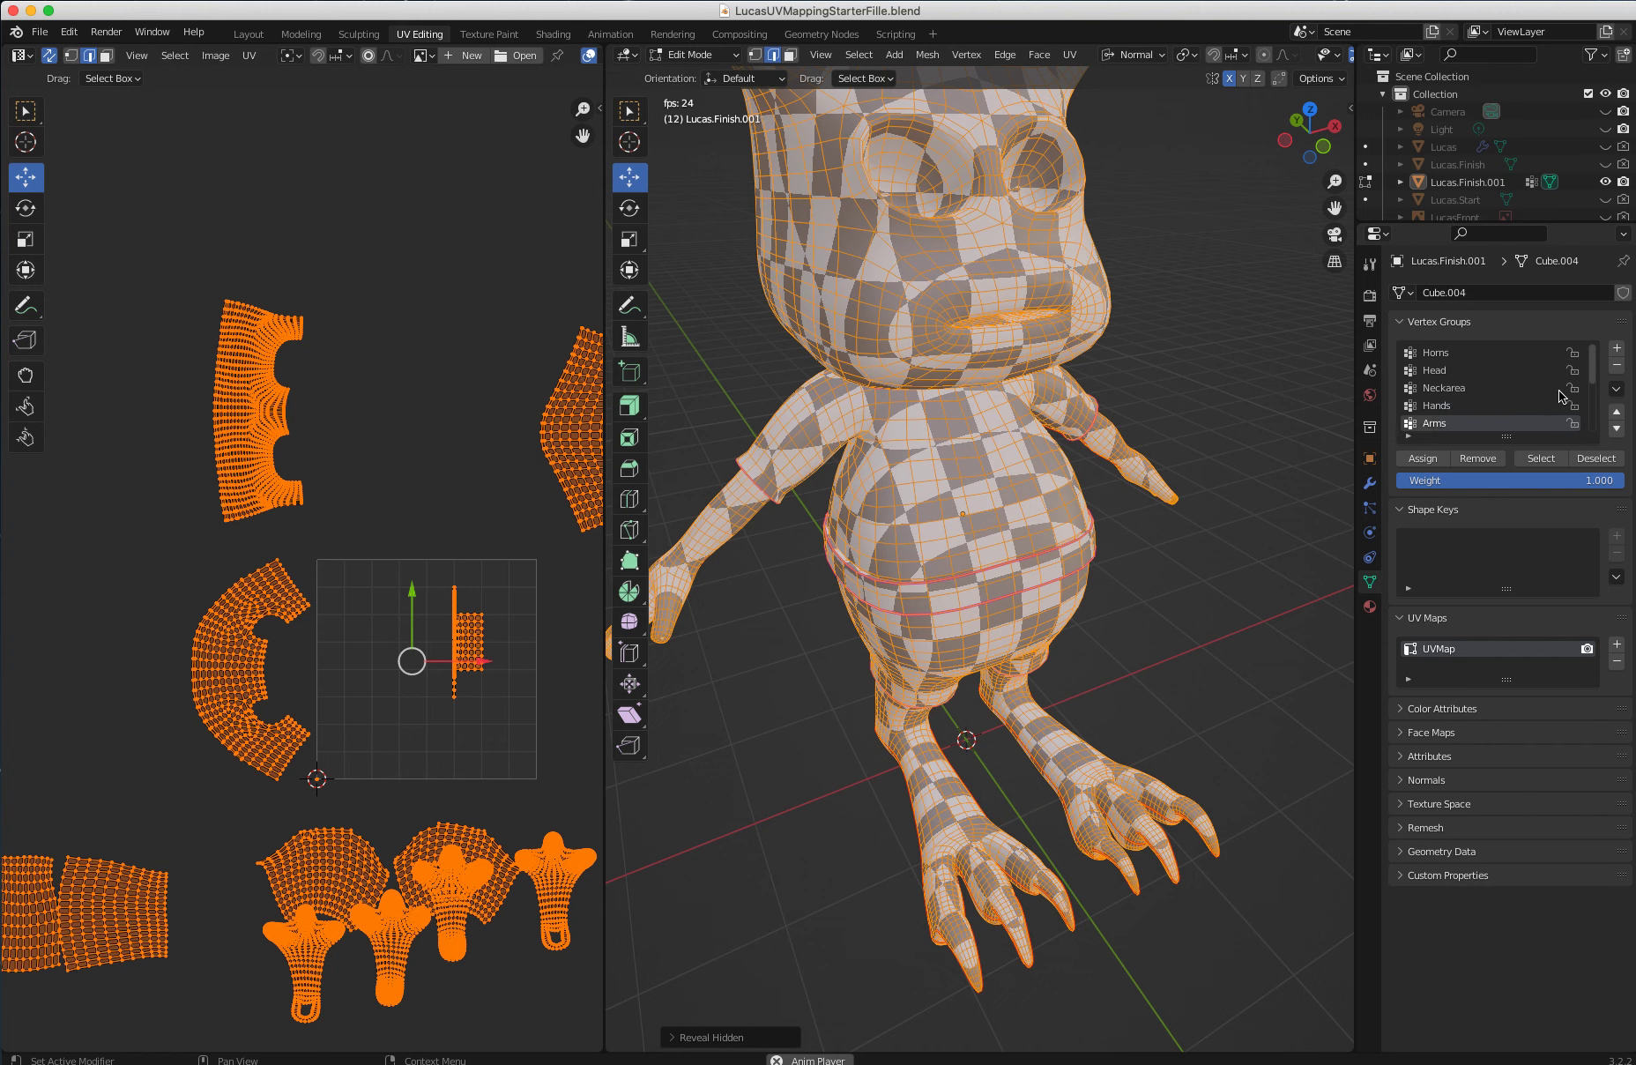
drag(1593, 382, 1593, 381)
click(1449, 406)
click(1534, 459)
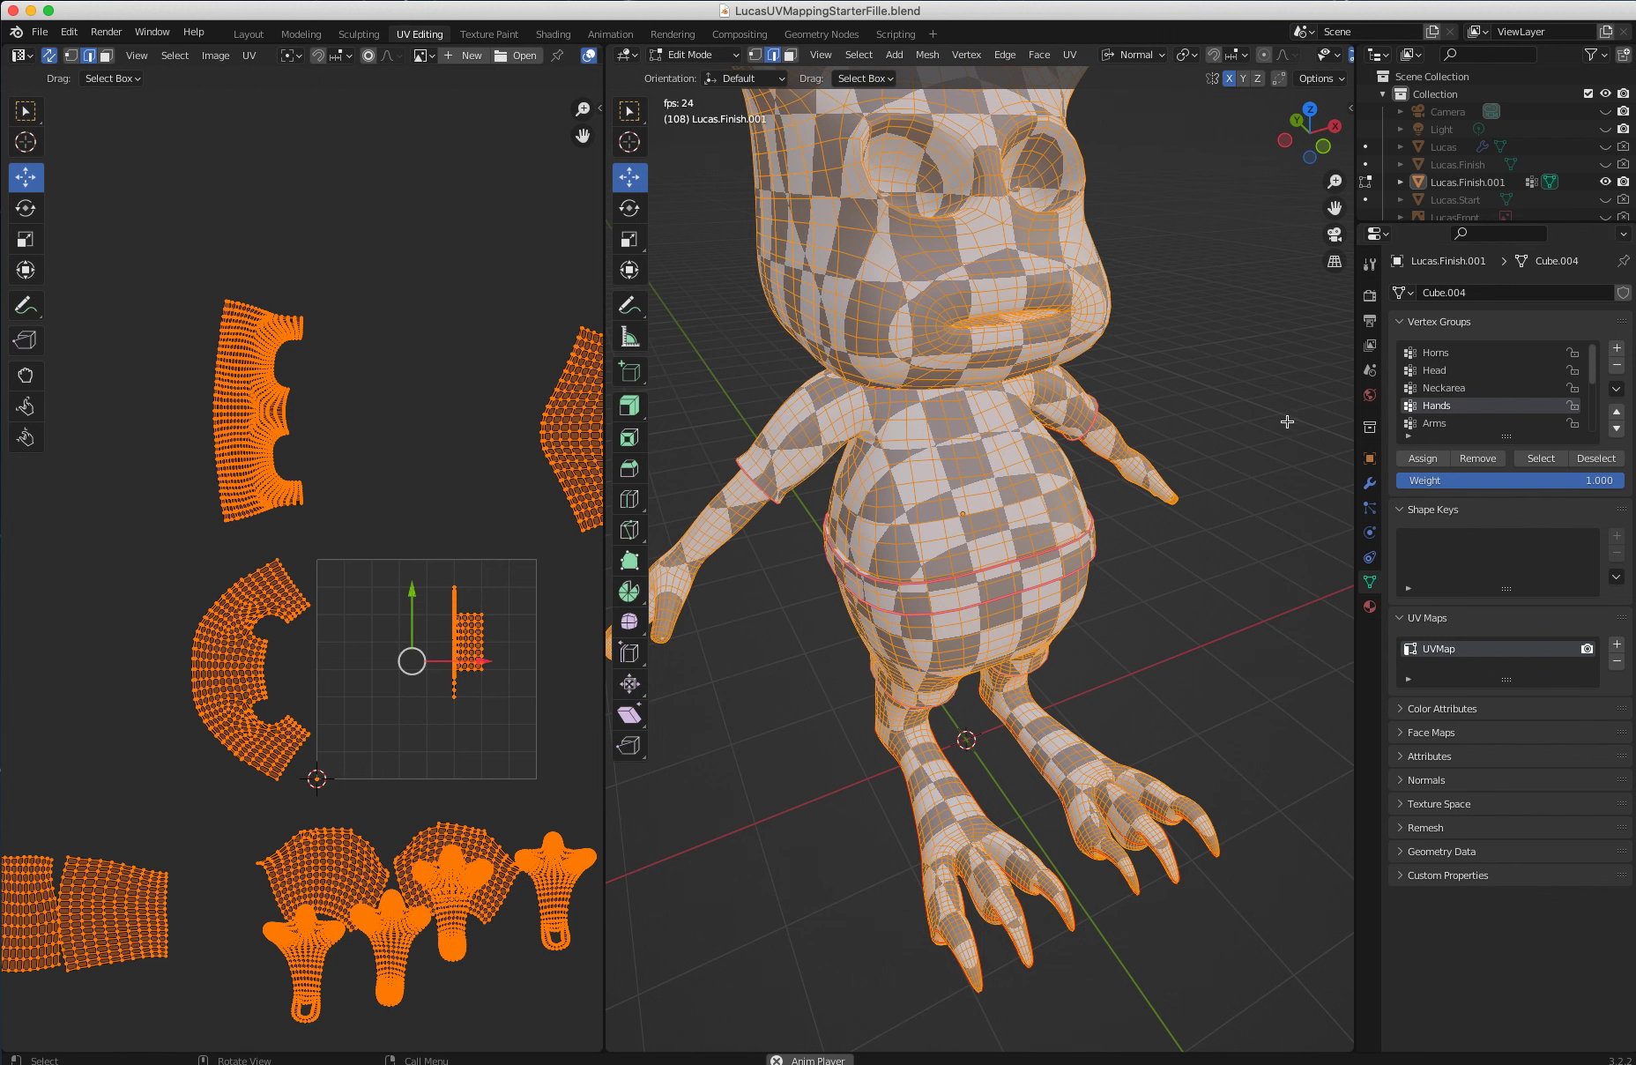
click(1216, 404)
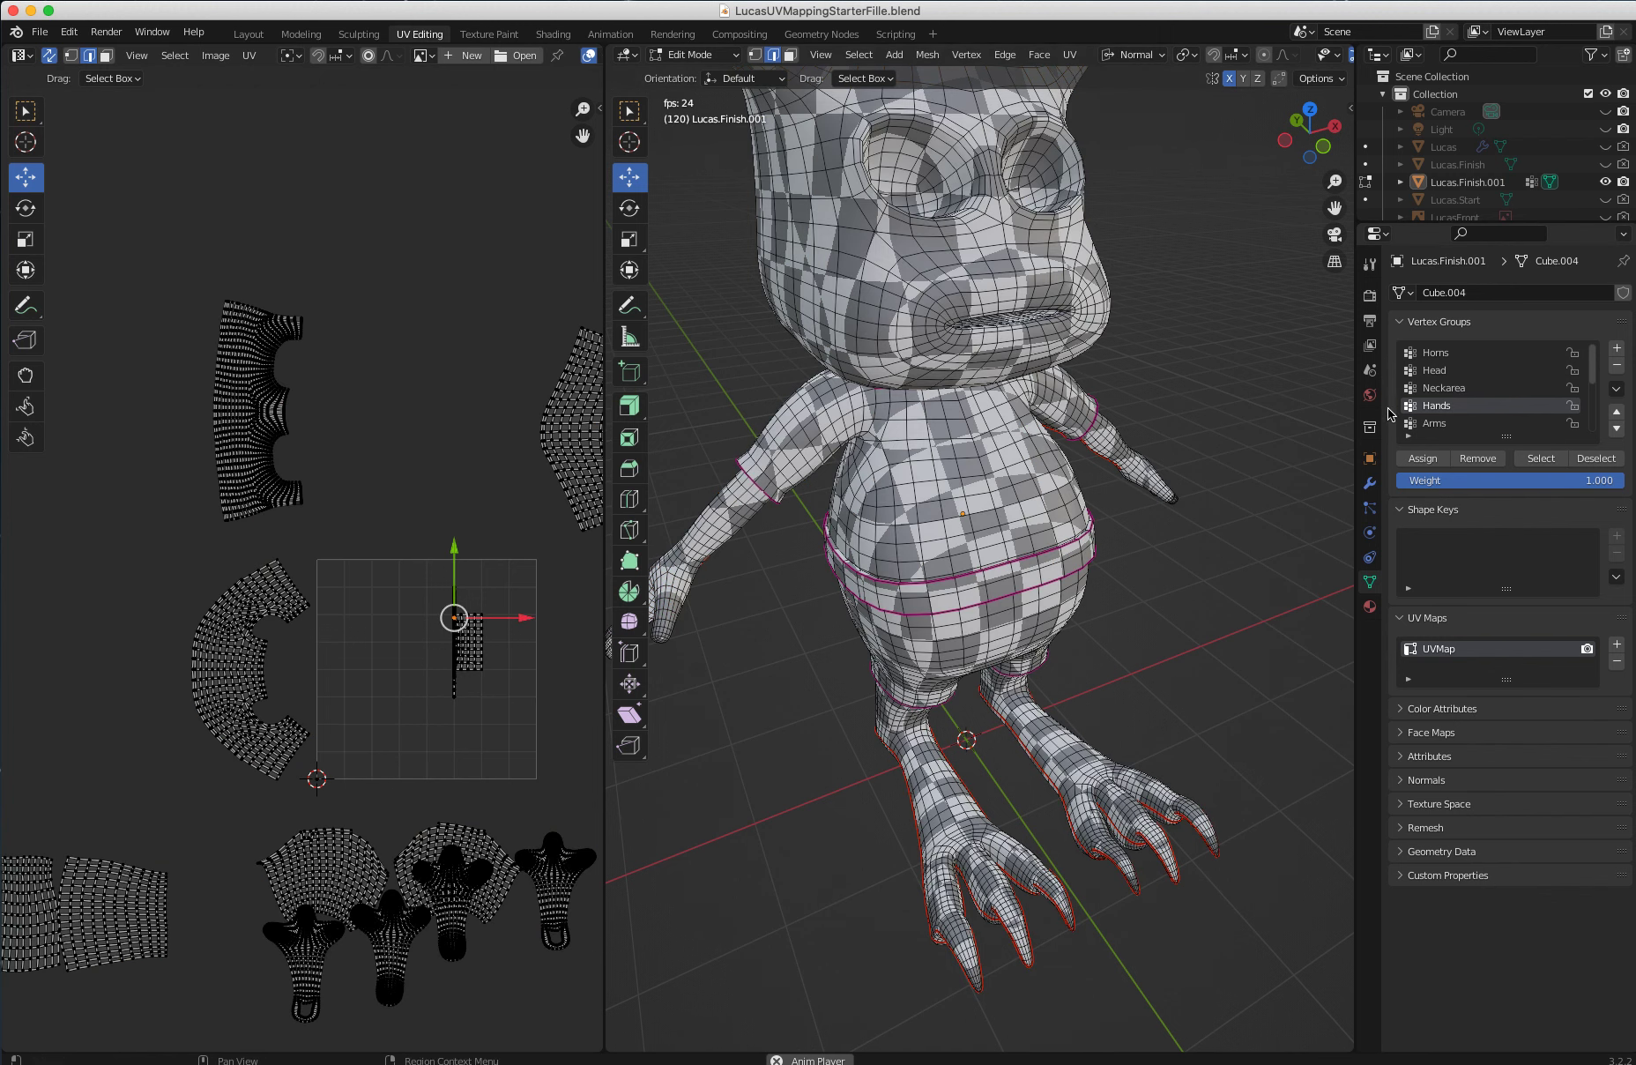
click(1539, 459)
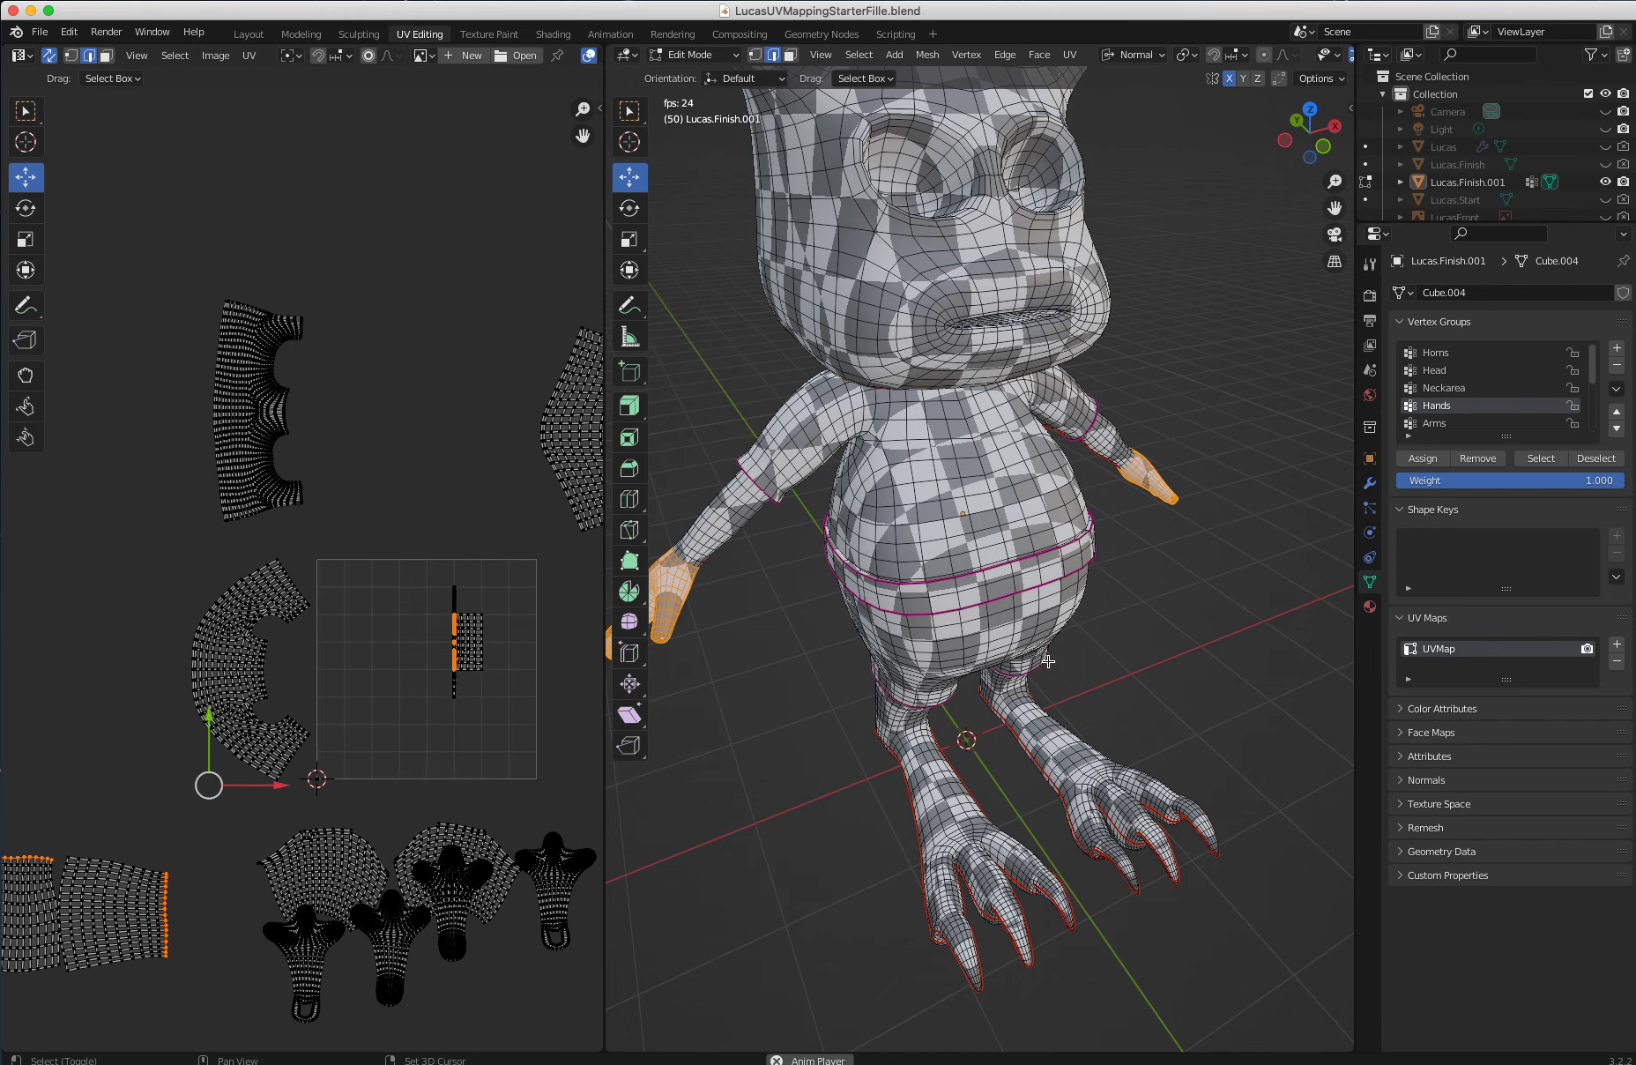
Isolate the hands, orbit around them, and pick a seam edge loop on a finger
key(shift+h)
middle_drag(975, 609, 1088, 606)
middle_drag(932, 513, 940, 506)
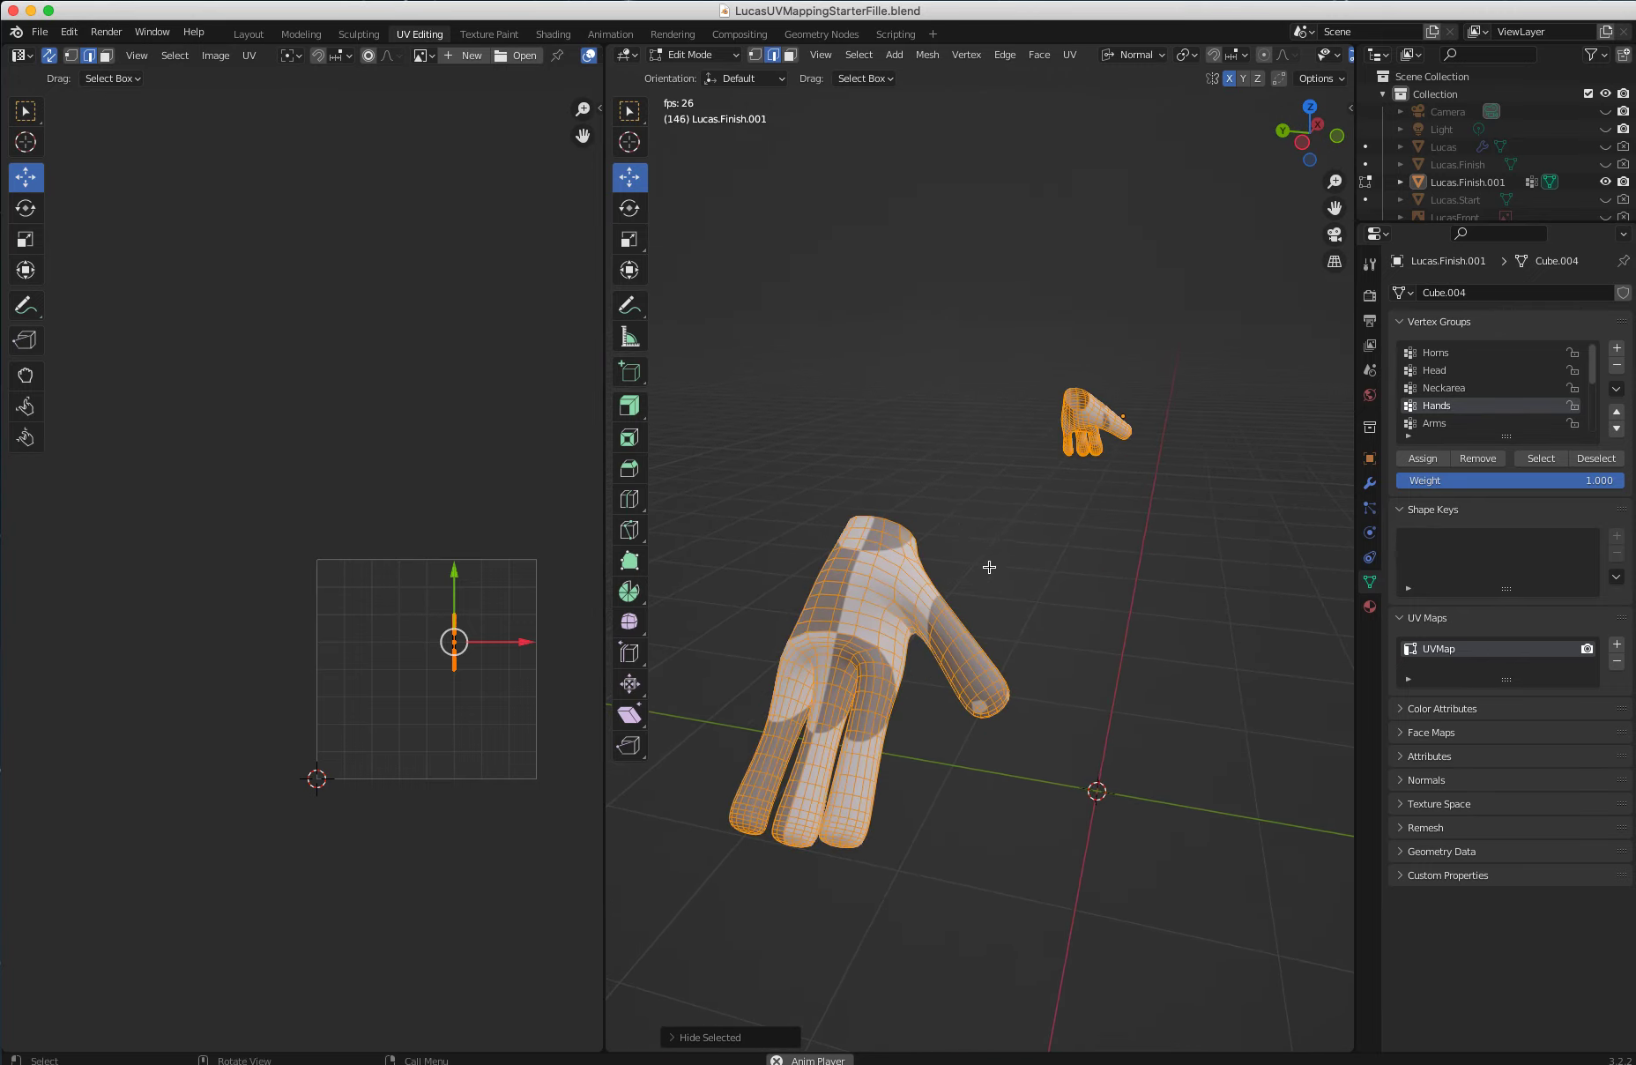
scroll(940, 507, up, 2)
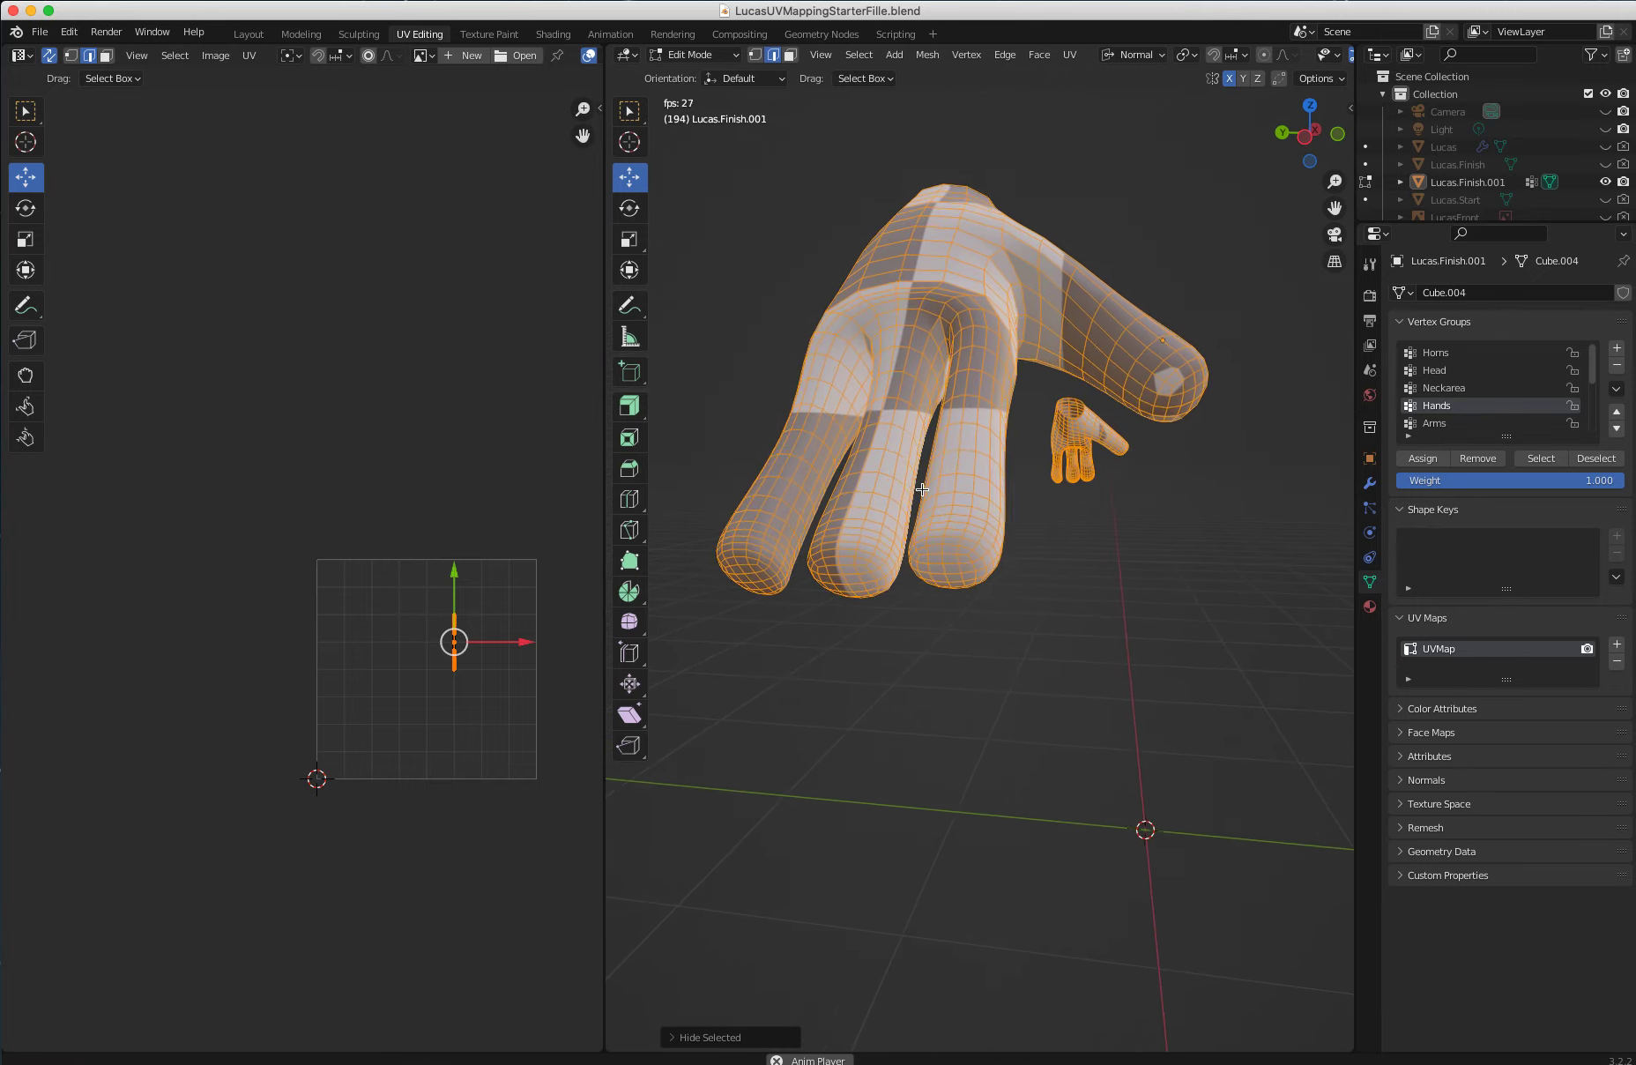
scroll(943, 558, up, 3)
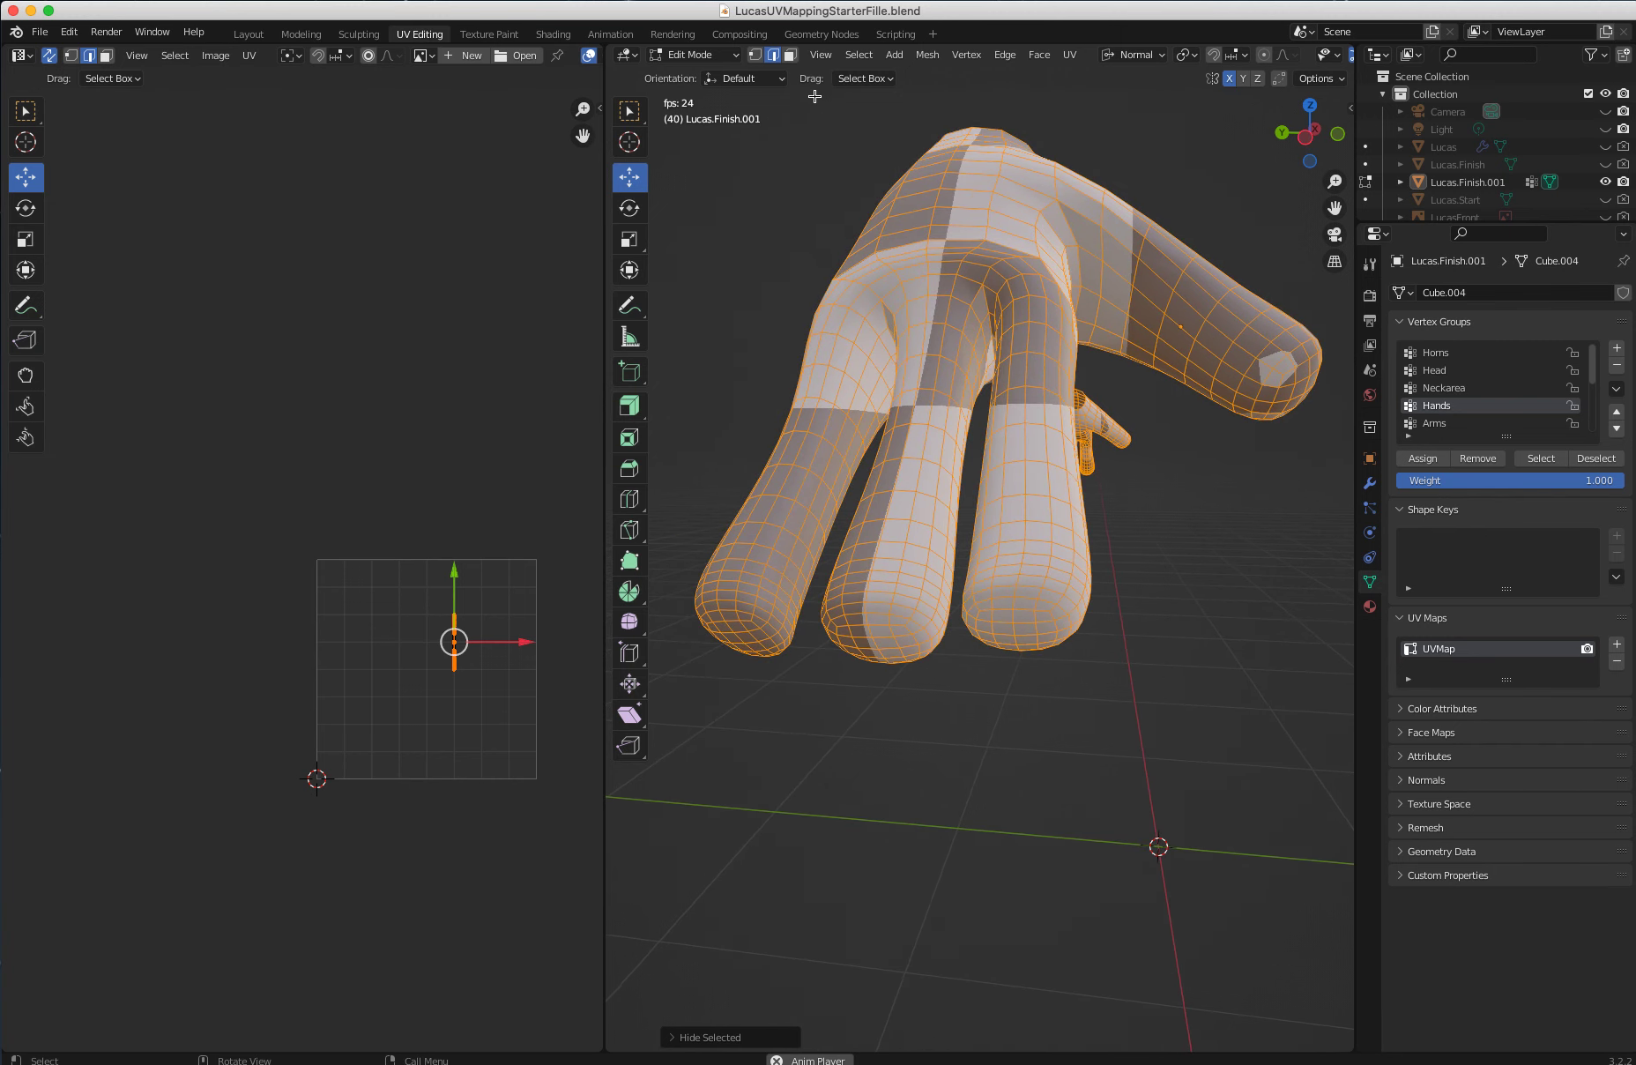
click(1006, 637)
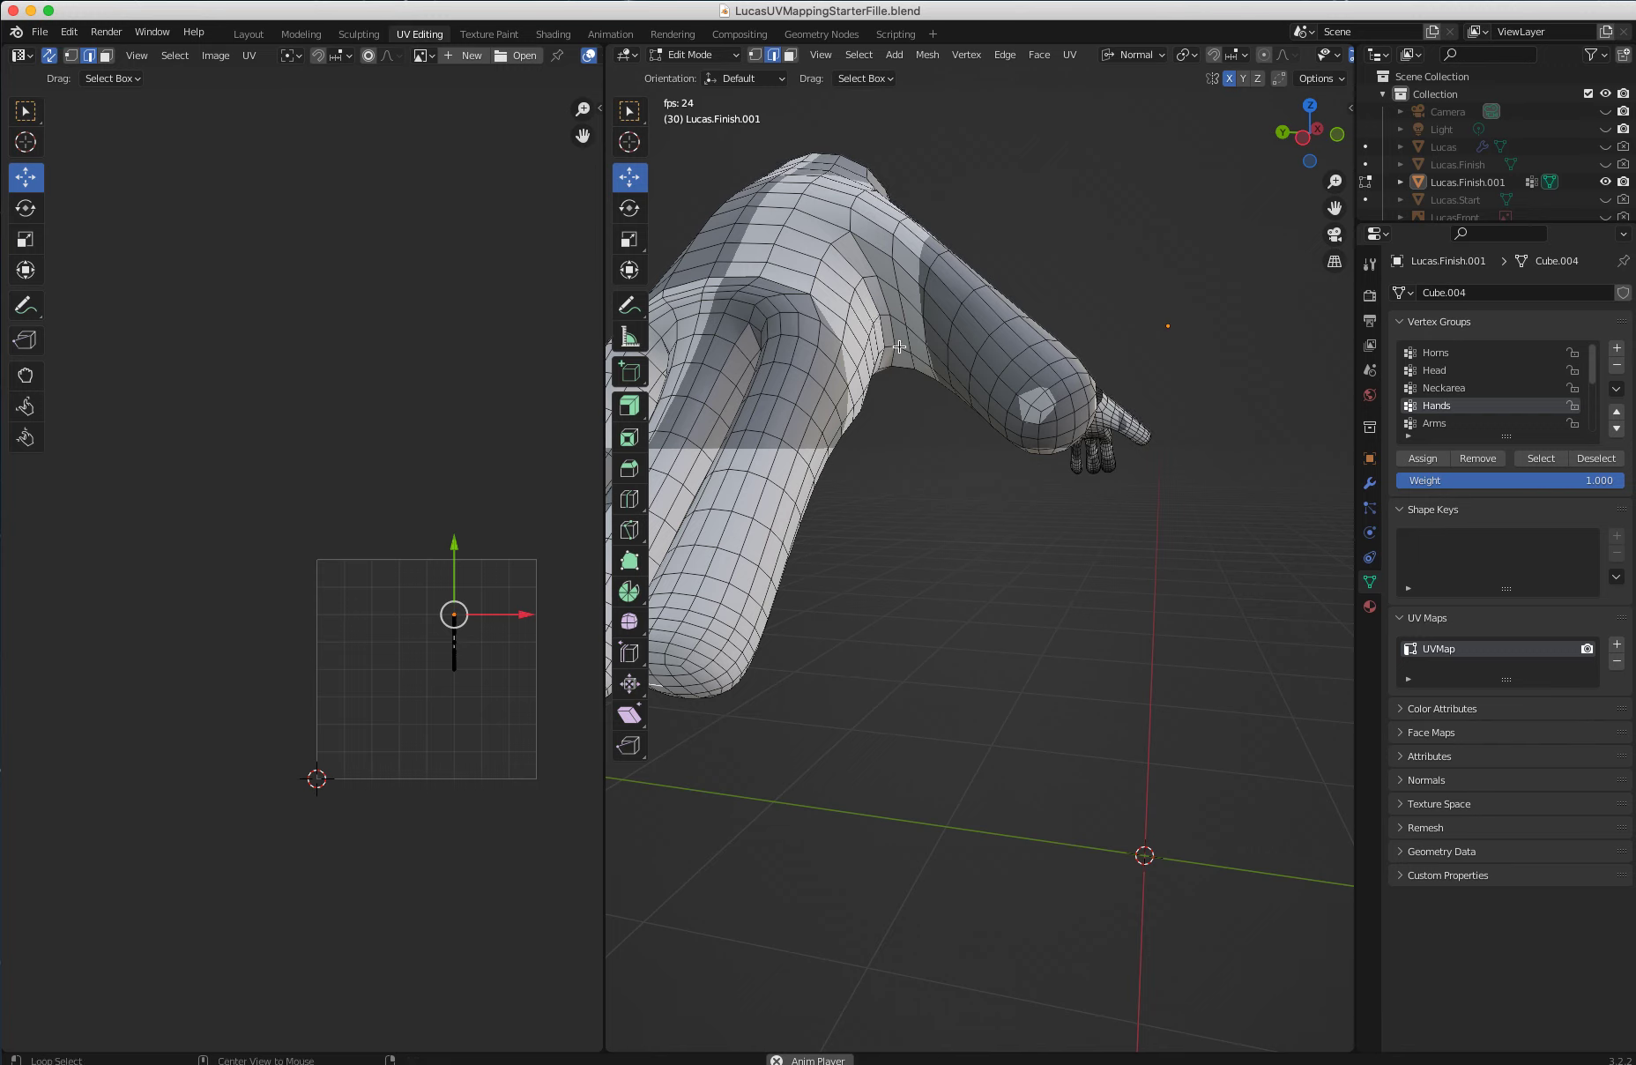
Mark the chosen finger edges as seams, then select the entire hand mesh
mouse_move(899, 324)
middle_down()
mouse_move(1013, 382)
mouse_move(698, 389)
mouse_move(970, 395)
mouse_move(1033, 284)
middle_up()
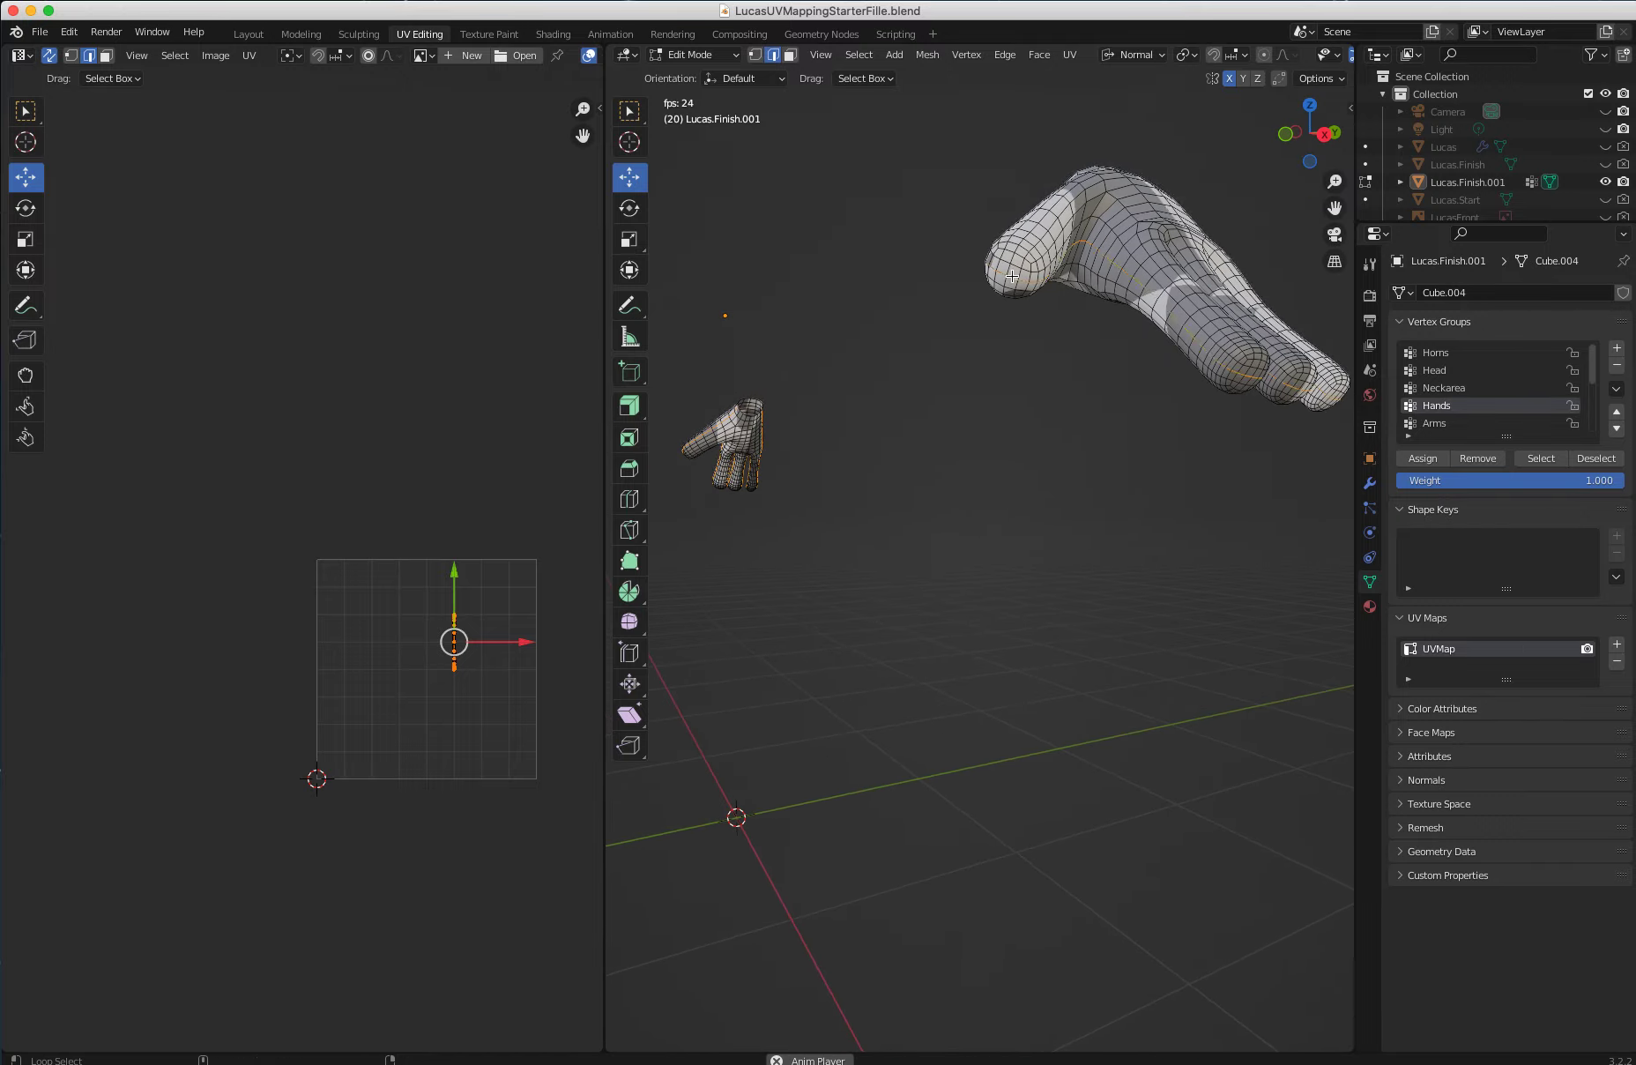
mouse_move(1033, 284)
middle_down()
mouse_move(1136, 351)
mouse_move(1071, 322)
middle_up()
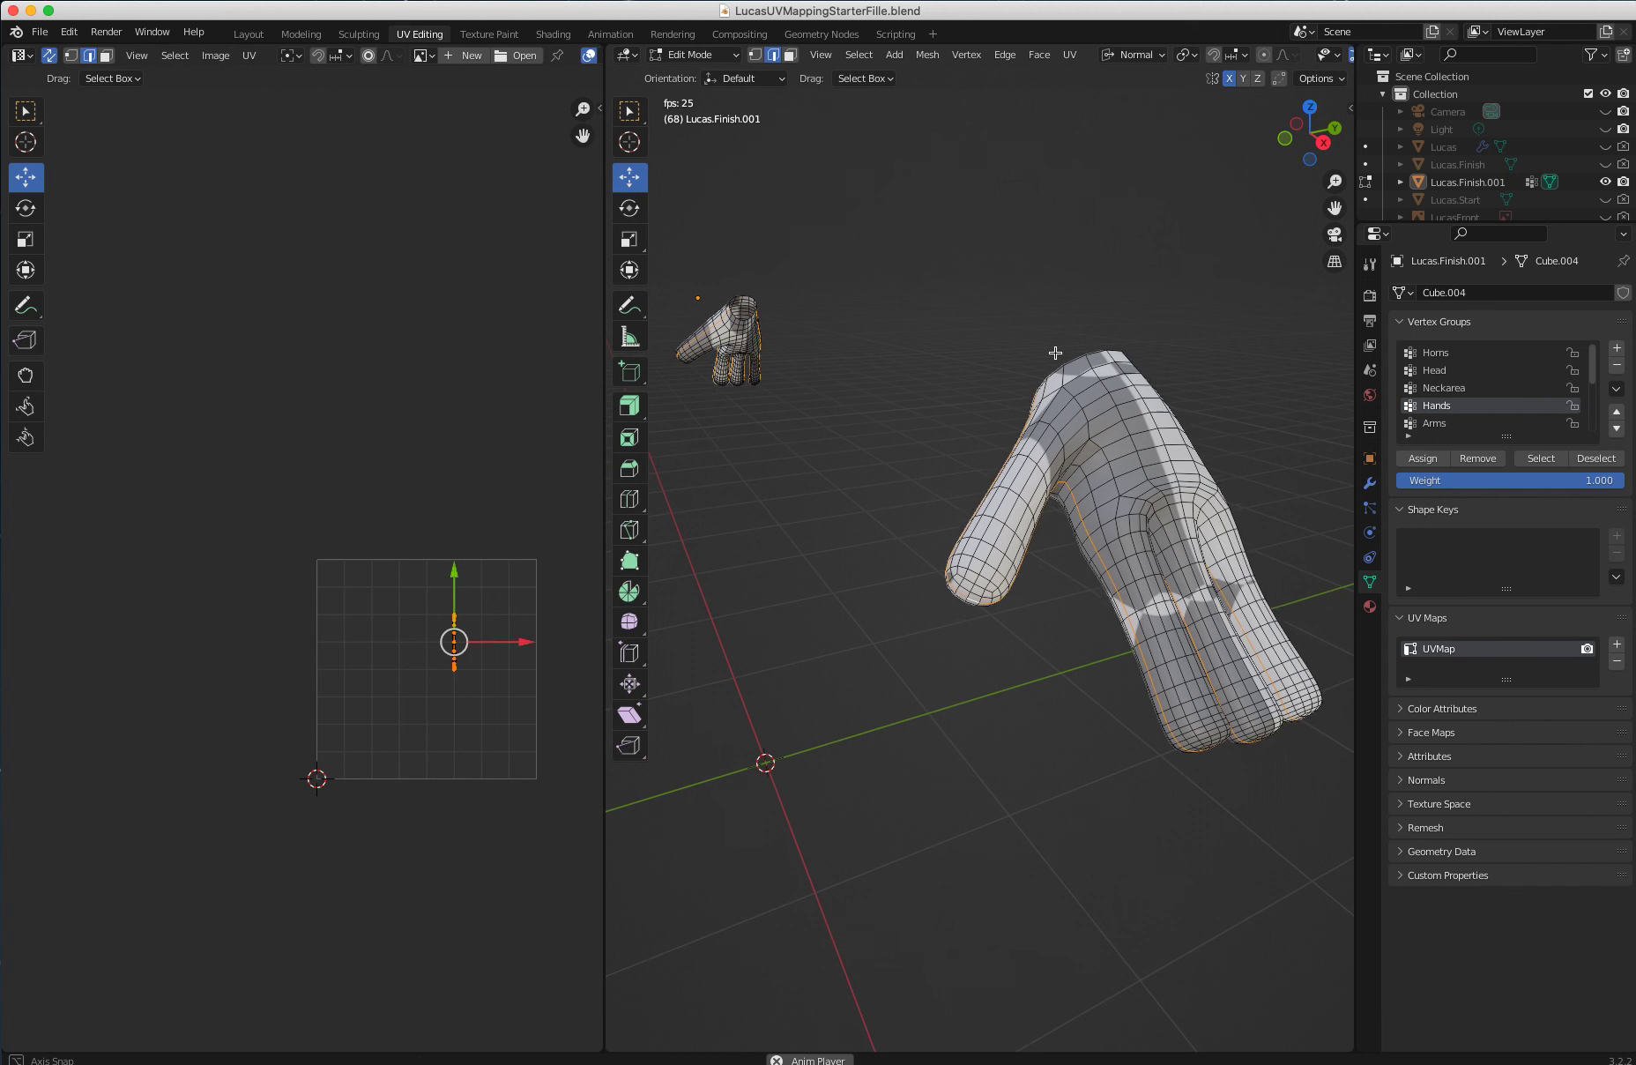
click(1071, 55)
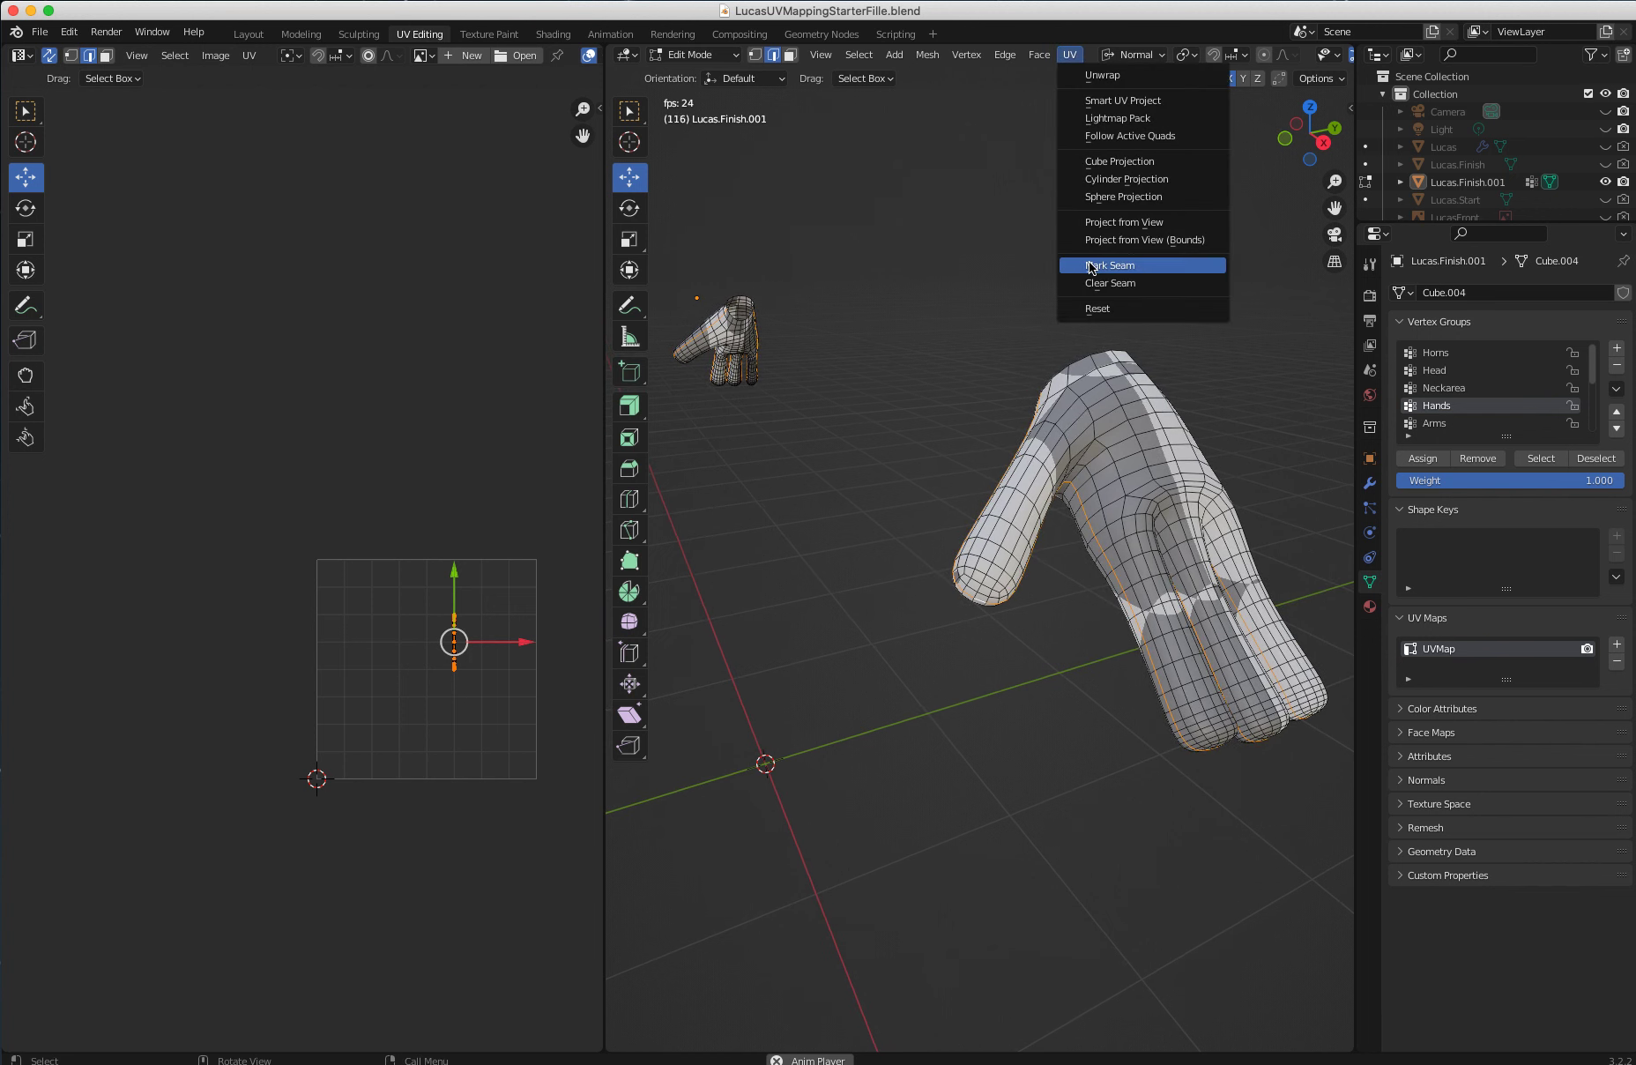
click(1089, 266)
key(a)
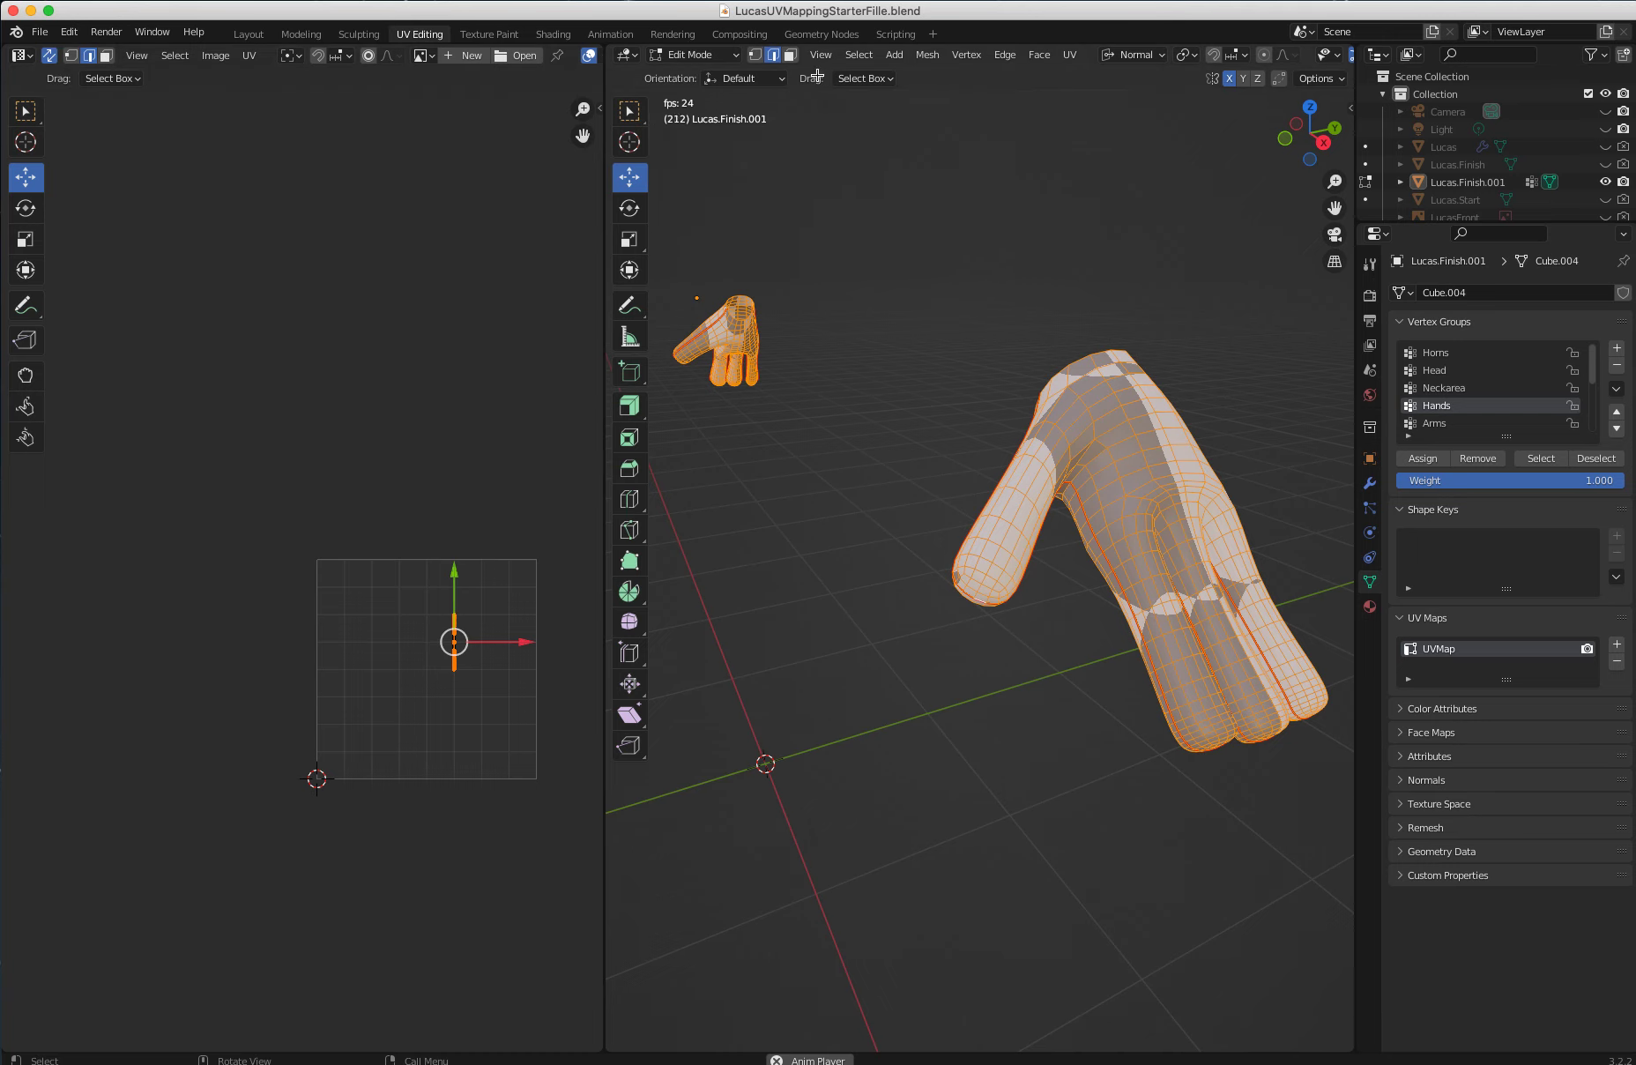
Unwrap the hands into UV islands and frame them in the UV view
click(1070, 58)
click(1073, 75)
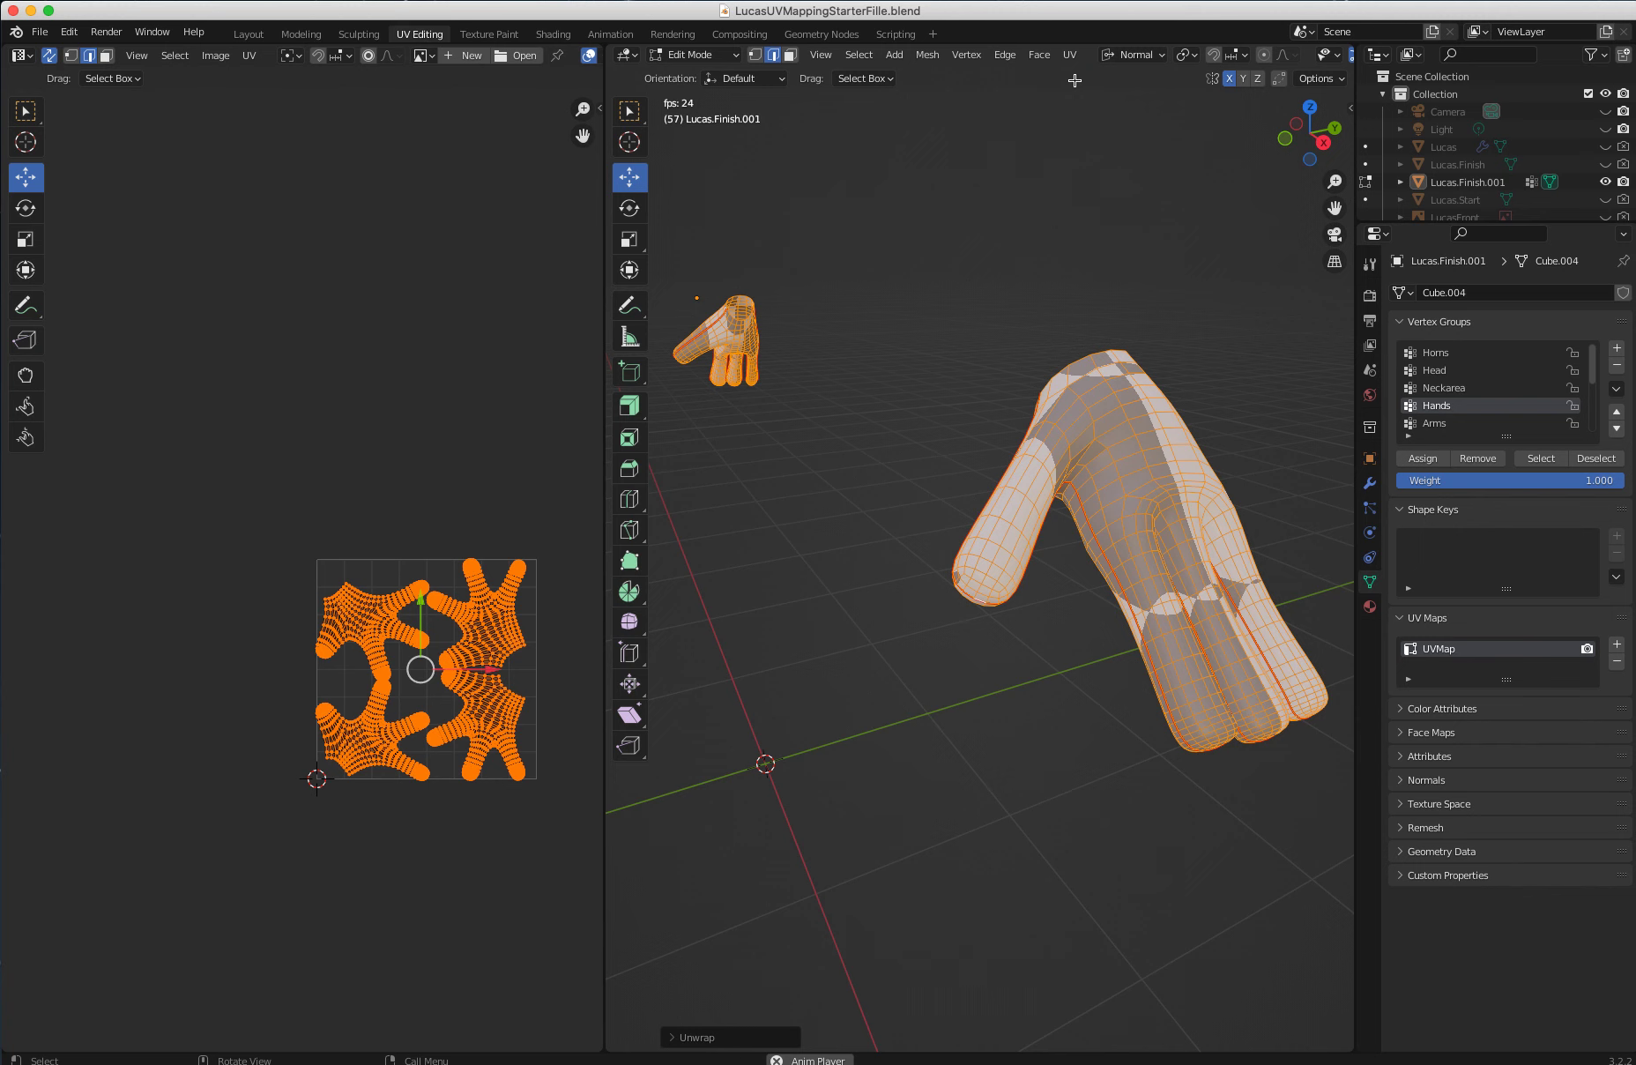
middle_drag(325, 689, 265, 672)
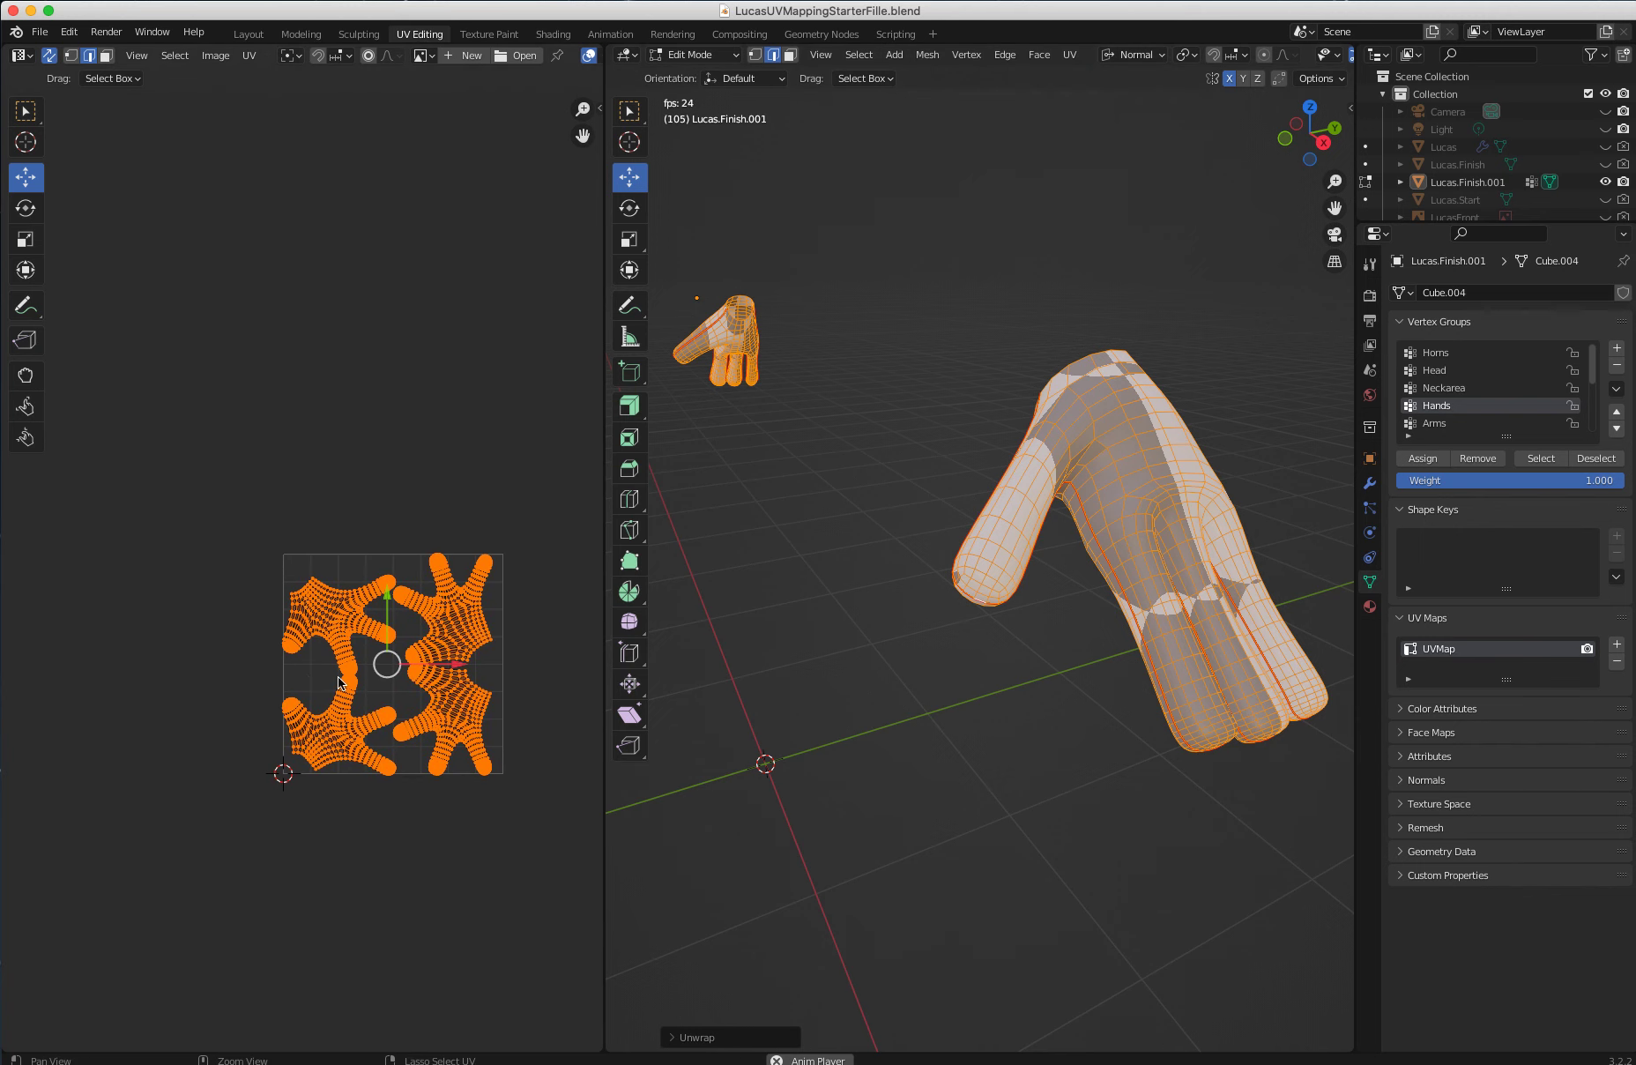
scroll(205, 594, up, 1)
scroll(319, 649, up, 1)
Minimize stretch on the hand islands, then box-select all of them
click(248, 55)
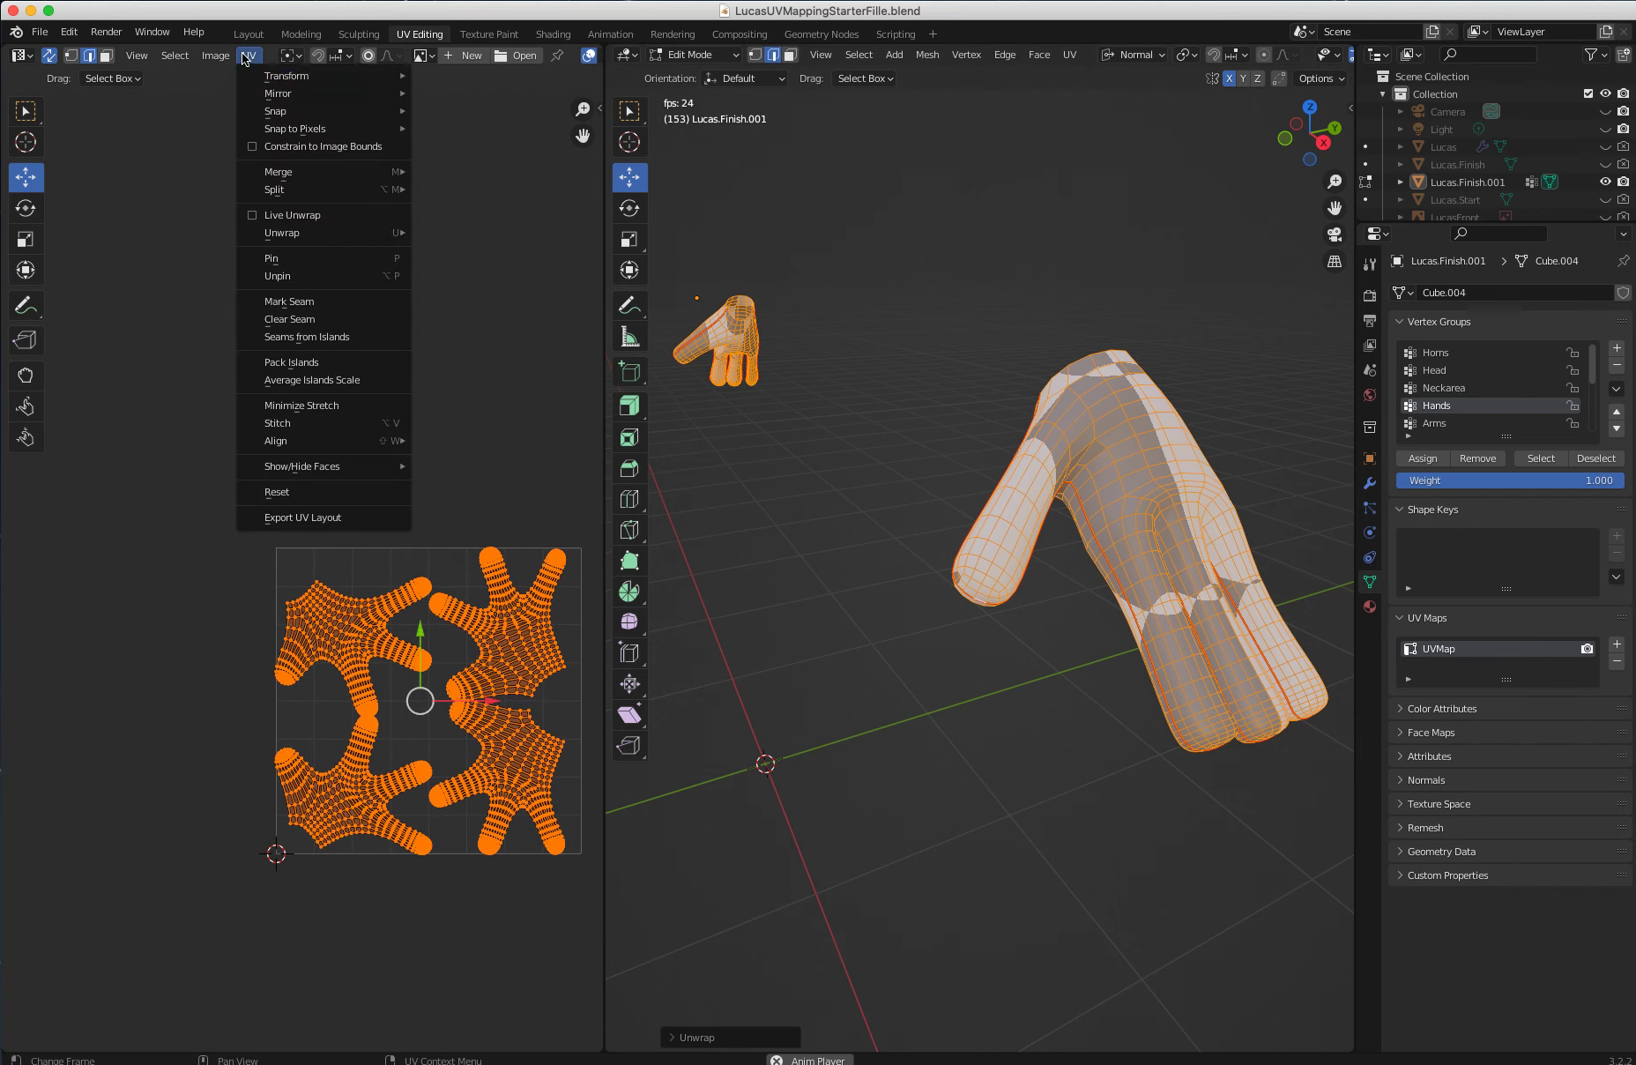
click(303, 405)
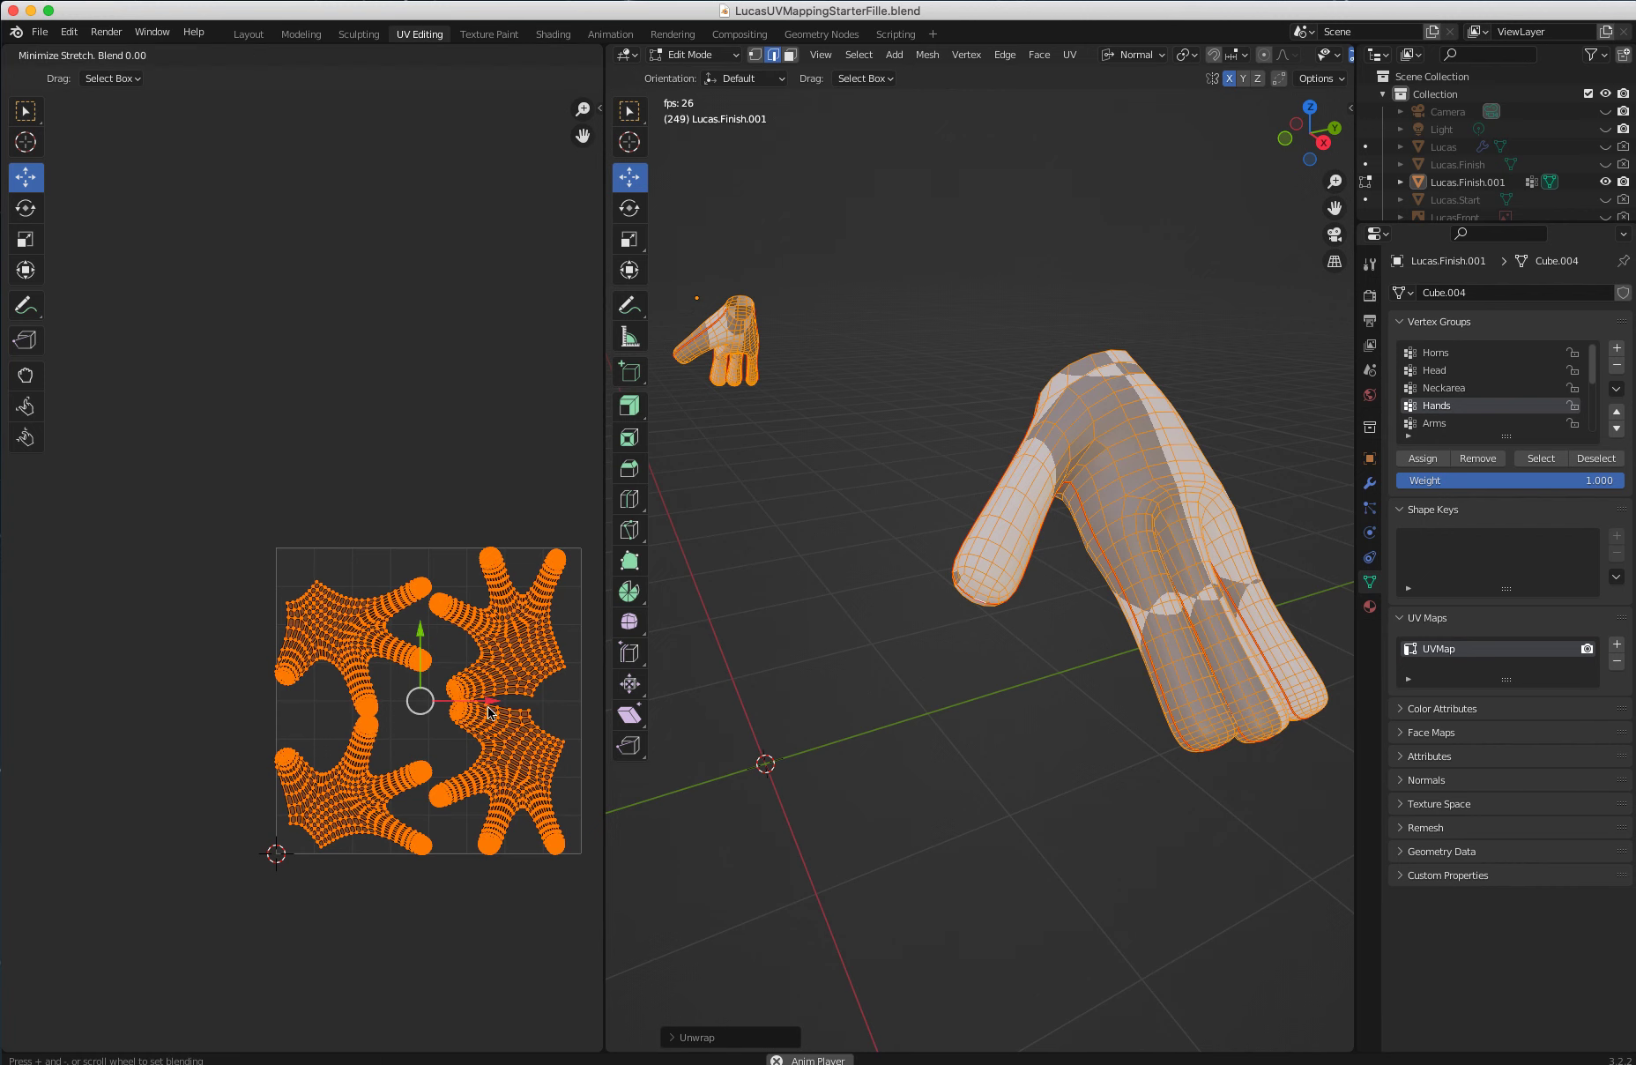
click(551, 808)
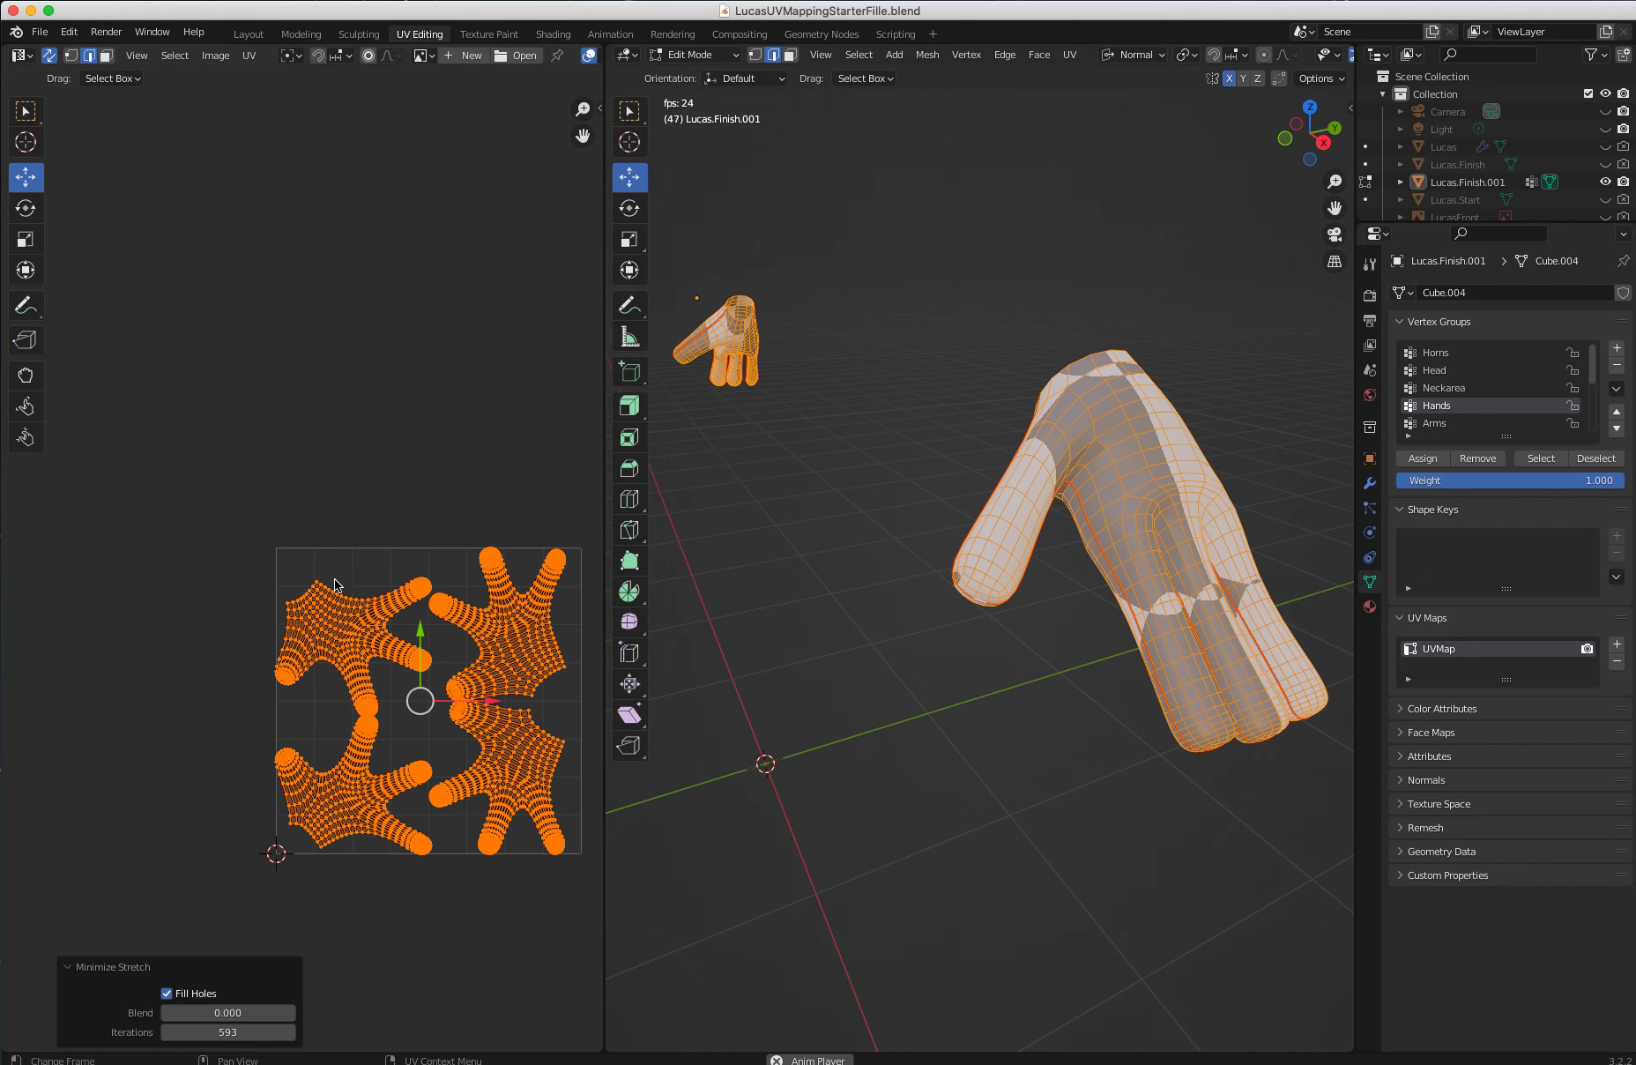
click(328, 524)
drag(219, 493, 596, 916)
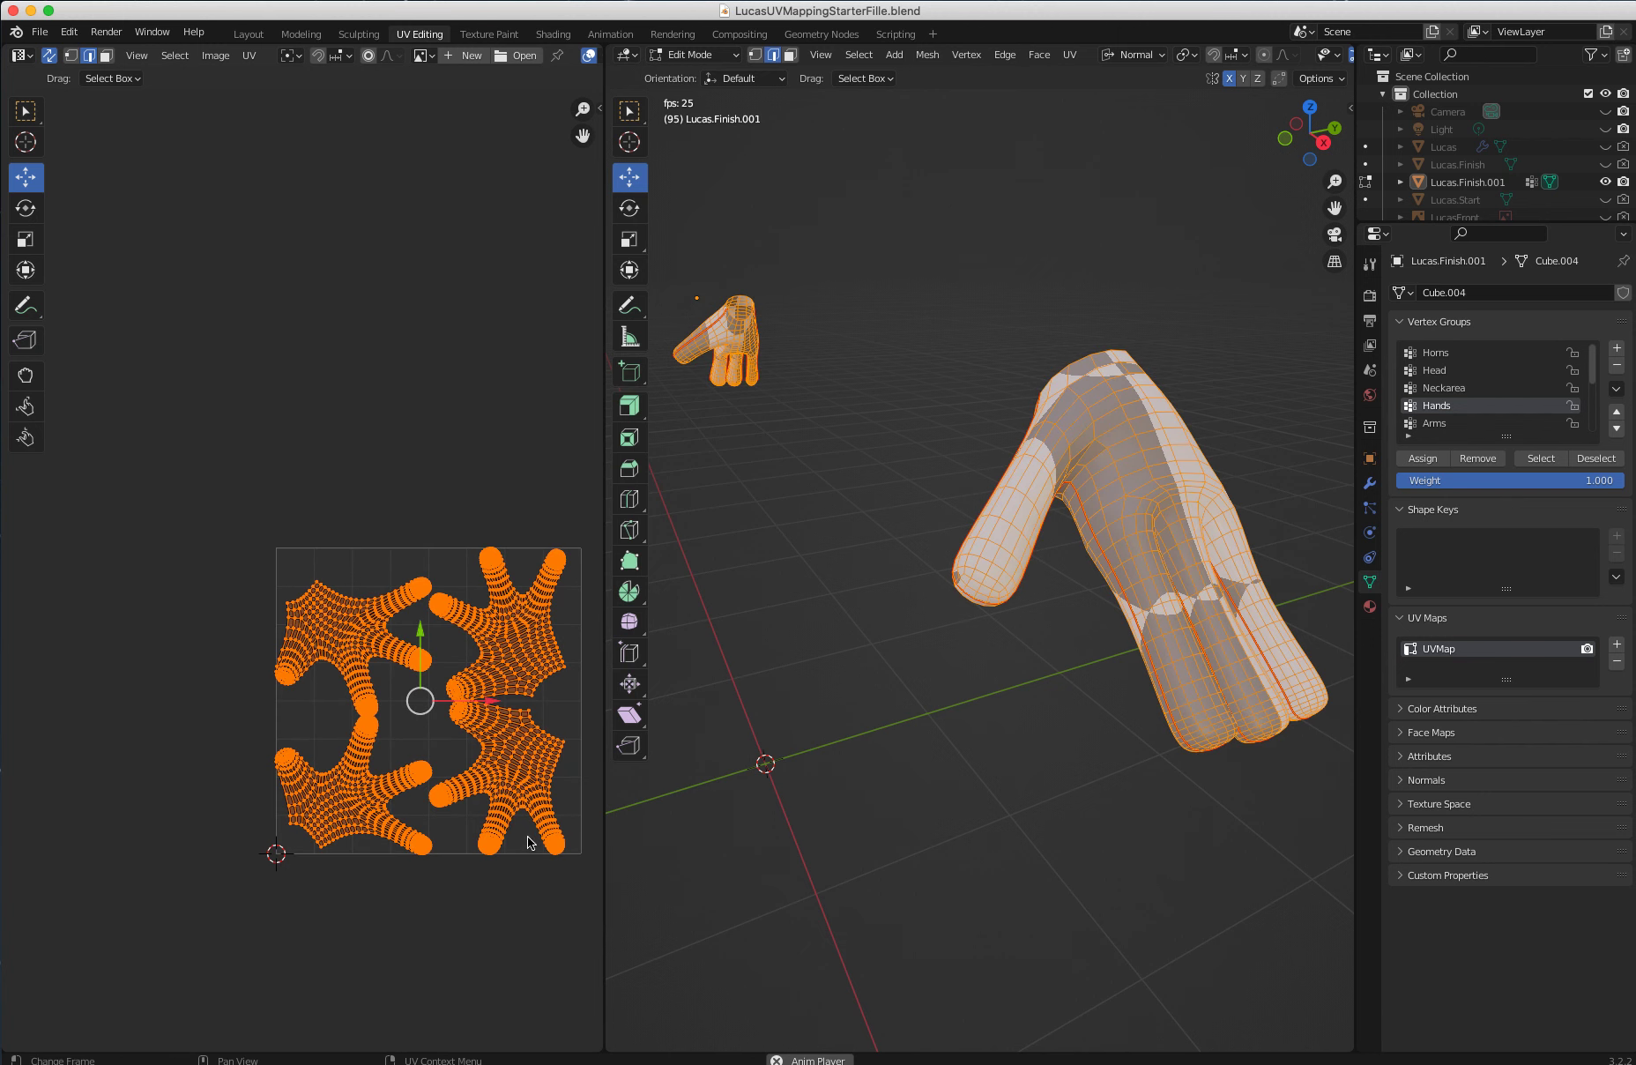
middle_drag(466, 805, 346, 592)
Place the relaxed hand islands below-right of the UV tile, then dismiss the open file menu
drag(303, 488, 403, 879)
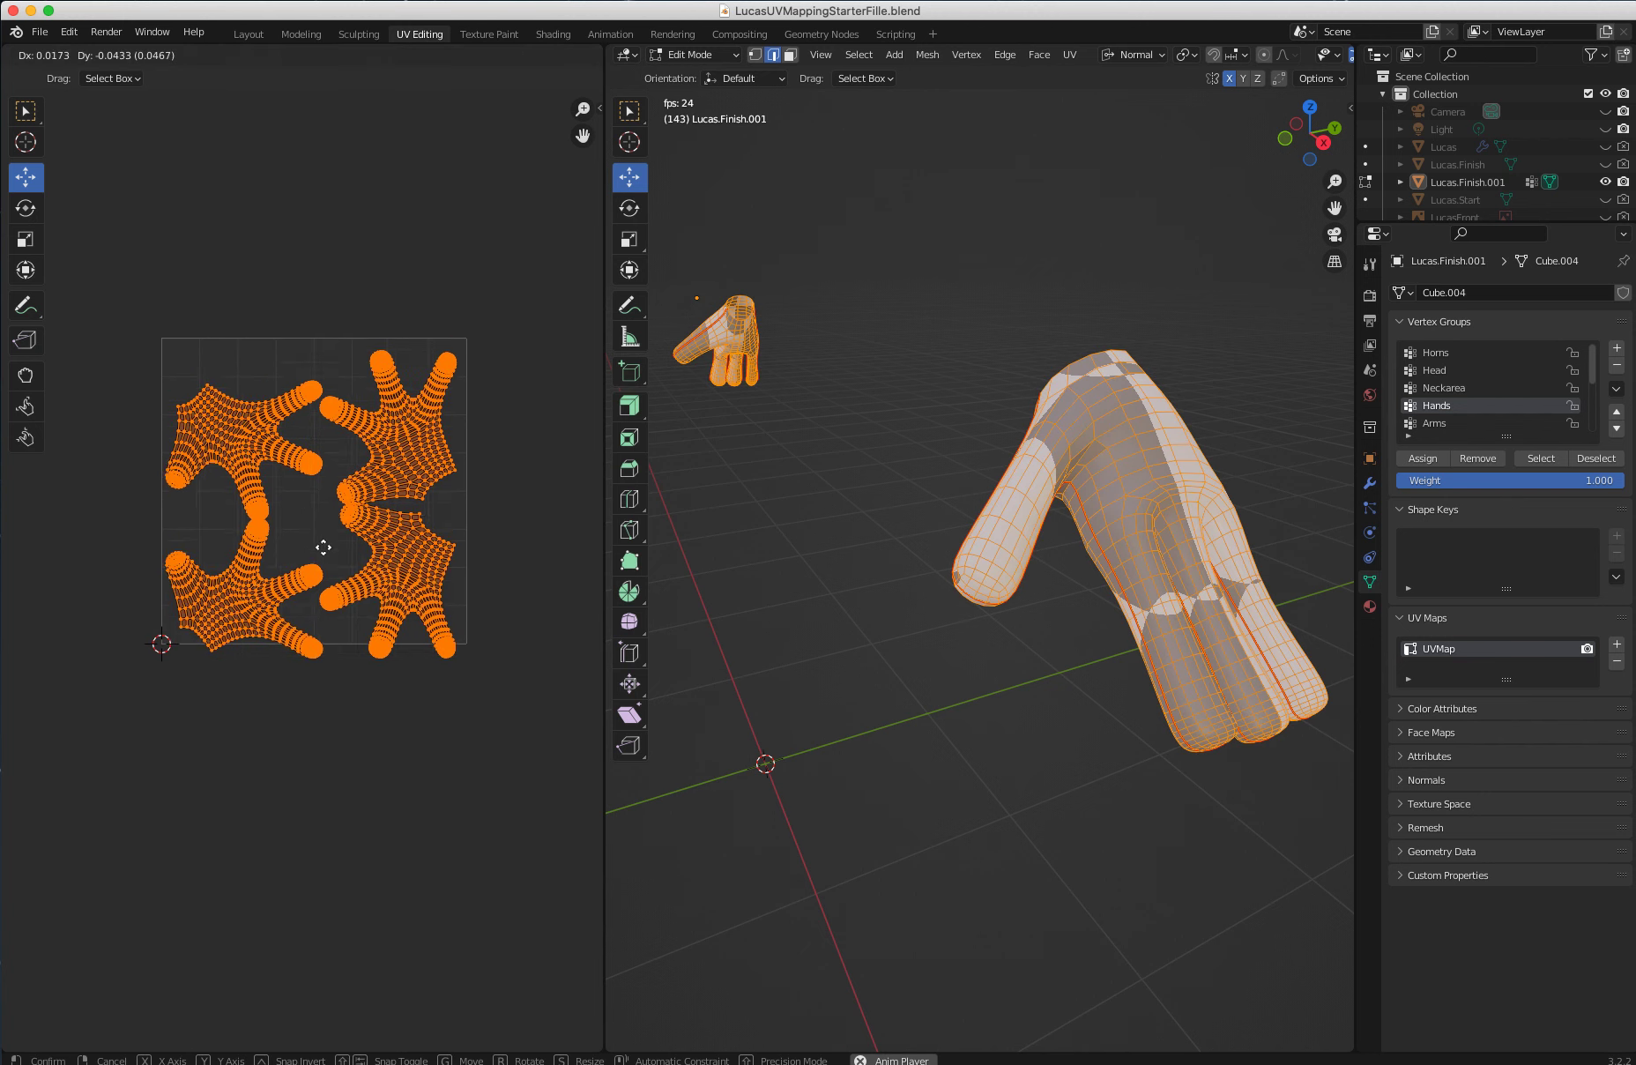
scroll(405, 880, down, 2)
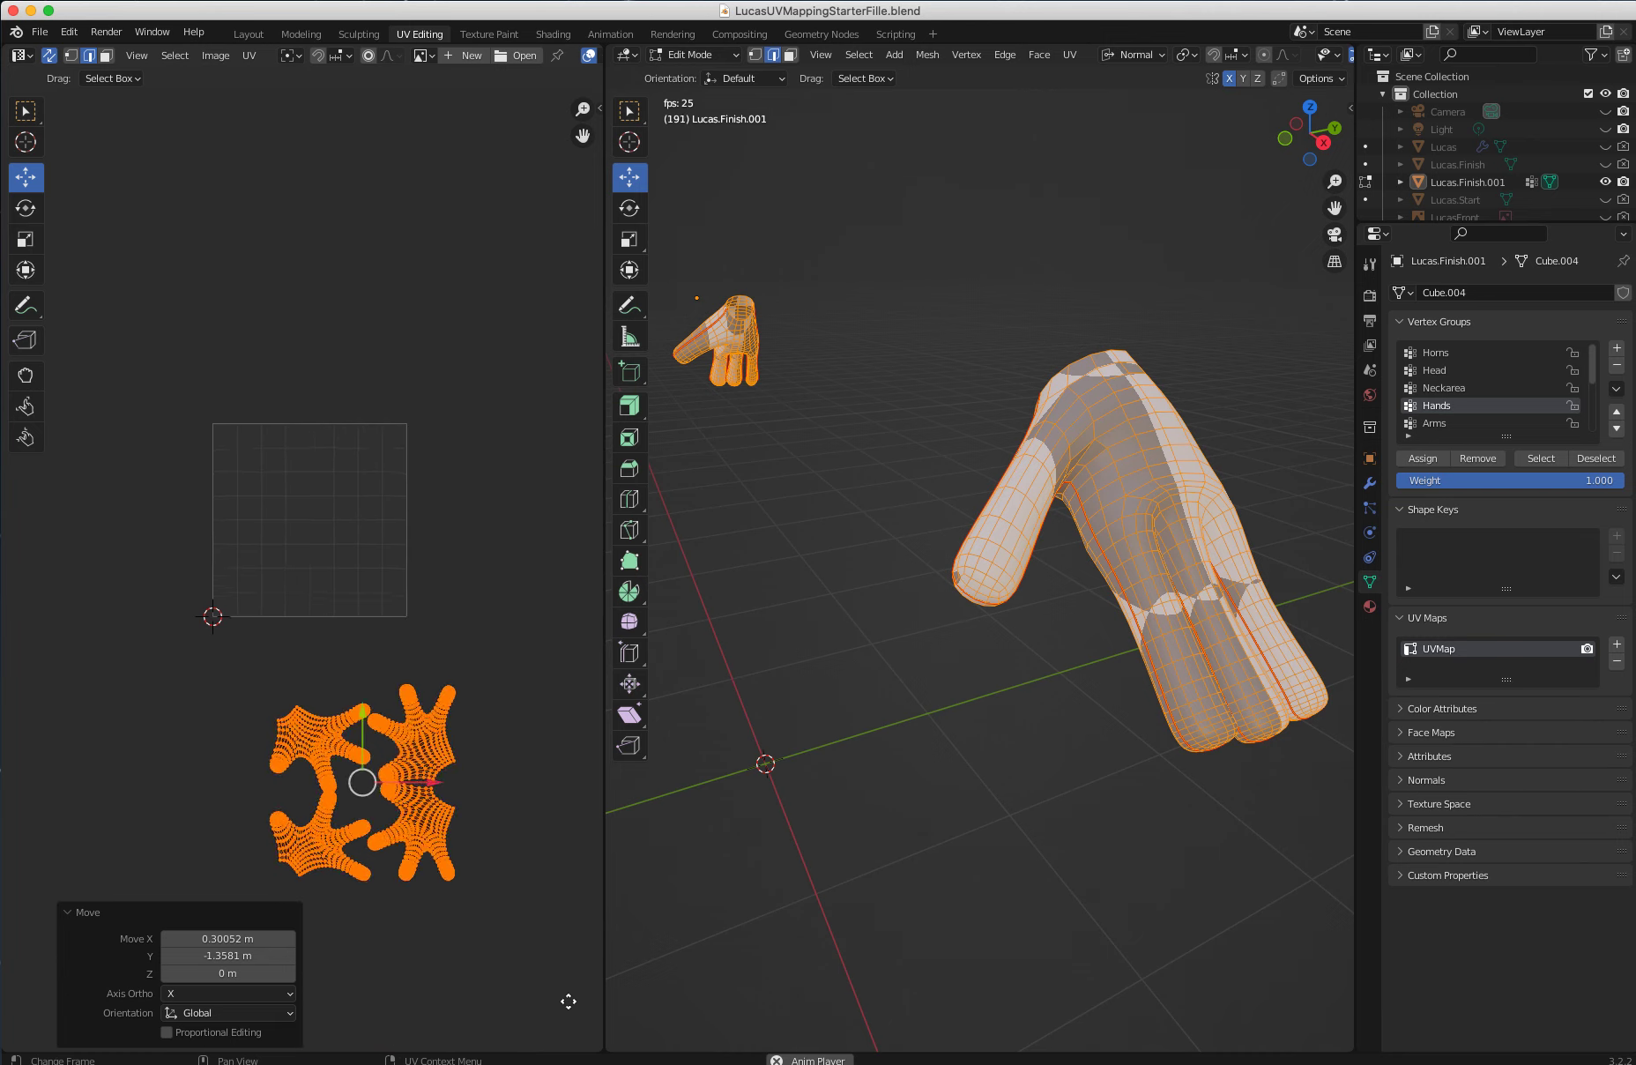
scroll(405, 880, down, 1)
key(g)
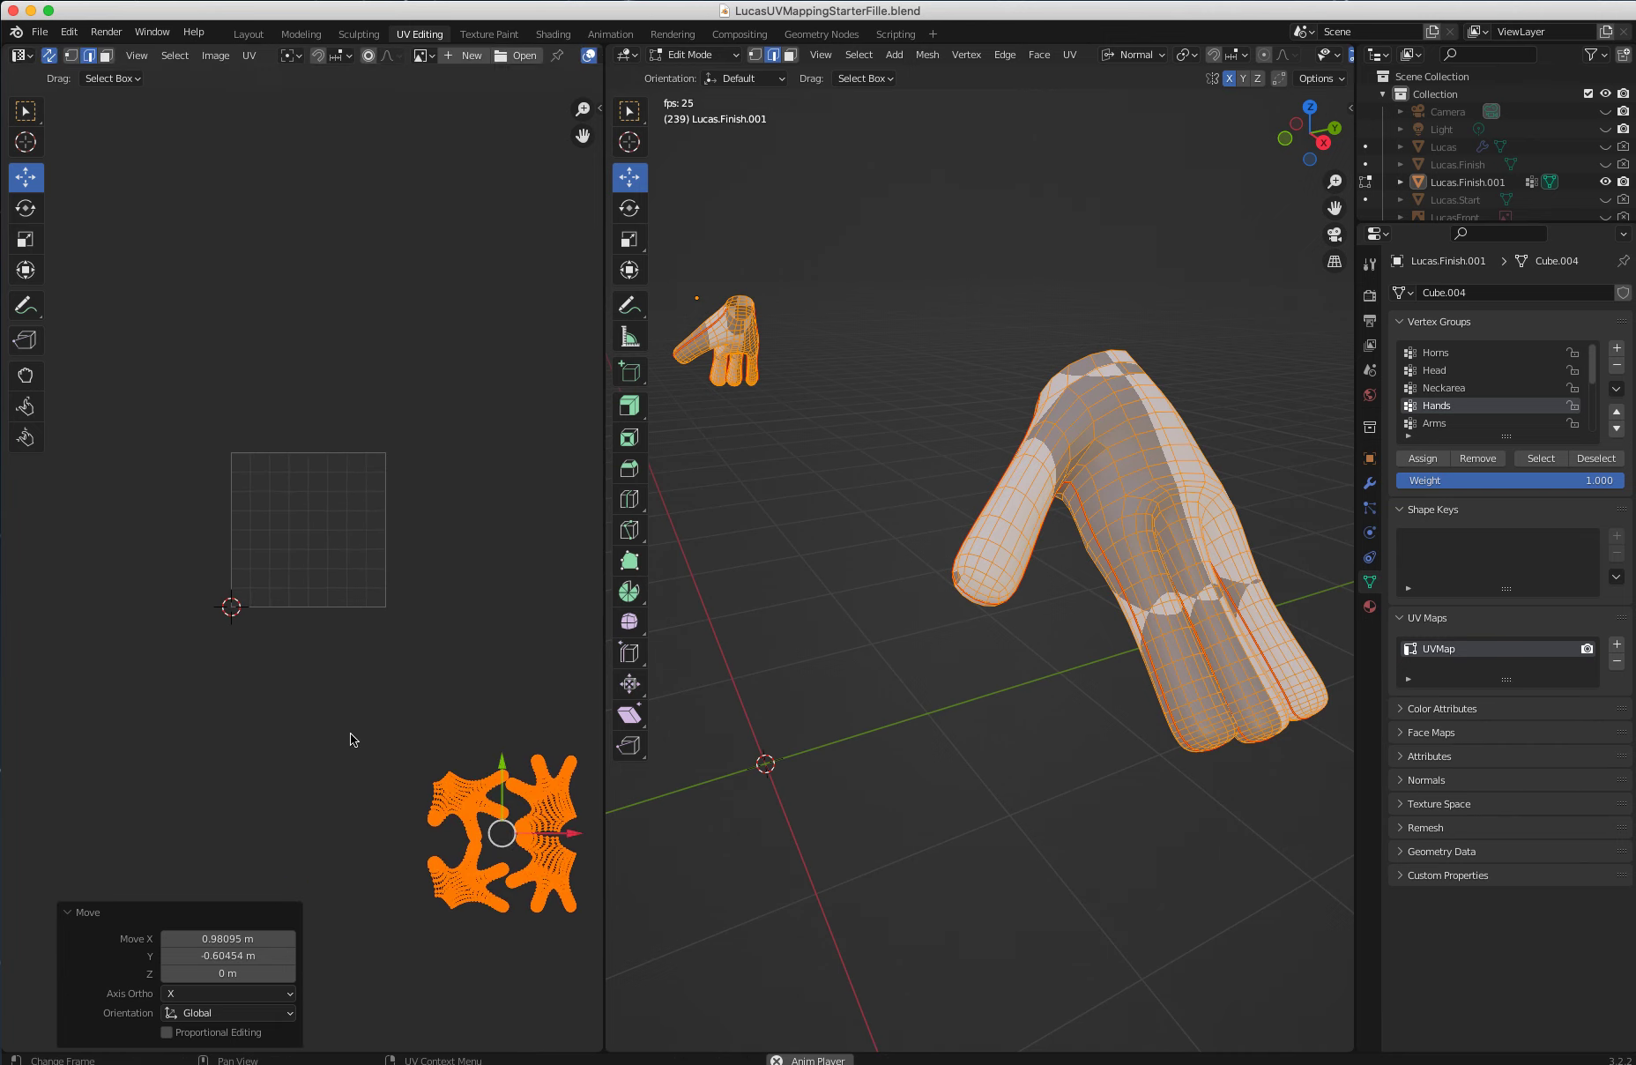
click(354, 740)
click(355, 740)
middle_drag(395, 748, 325, 753)
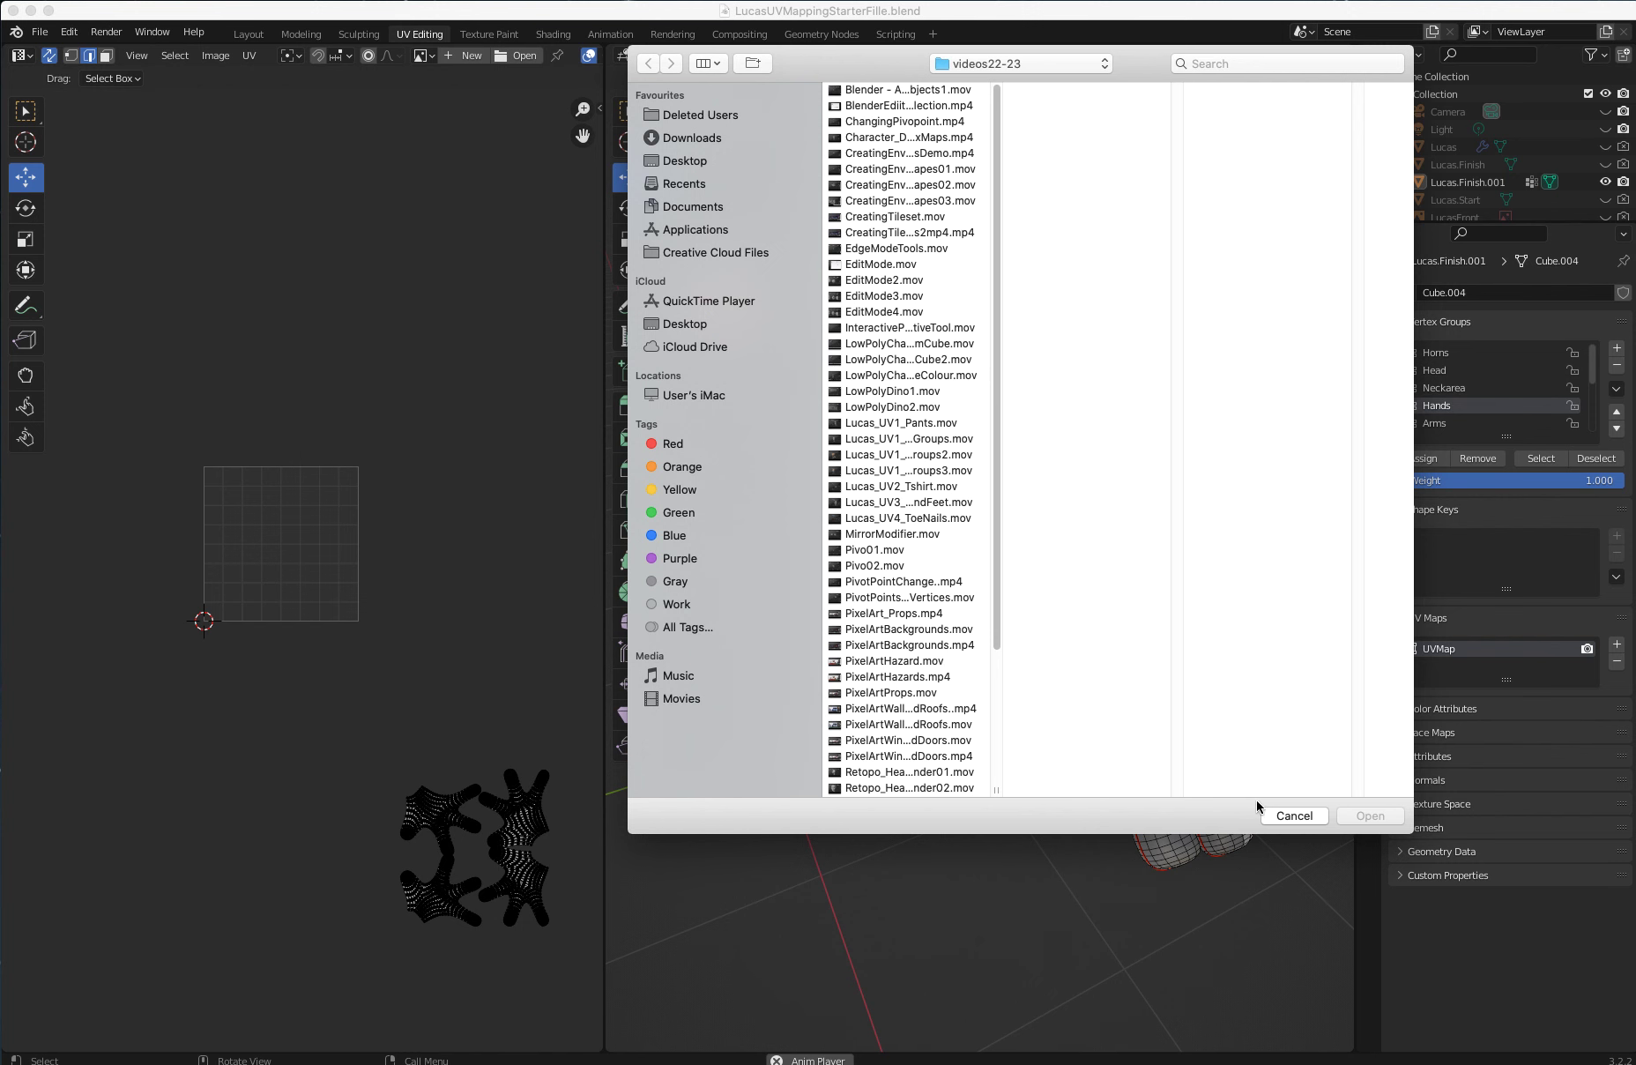
click(1284, 814)
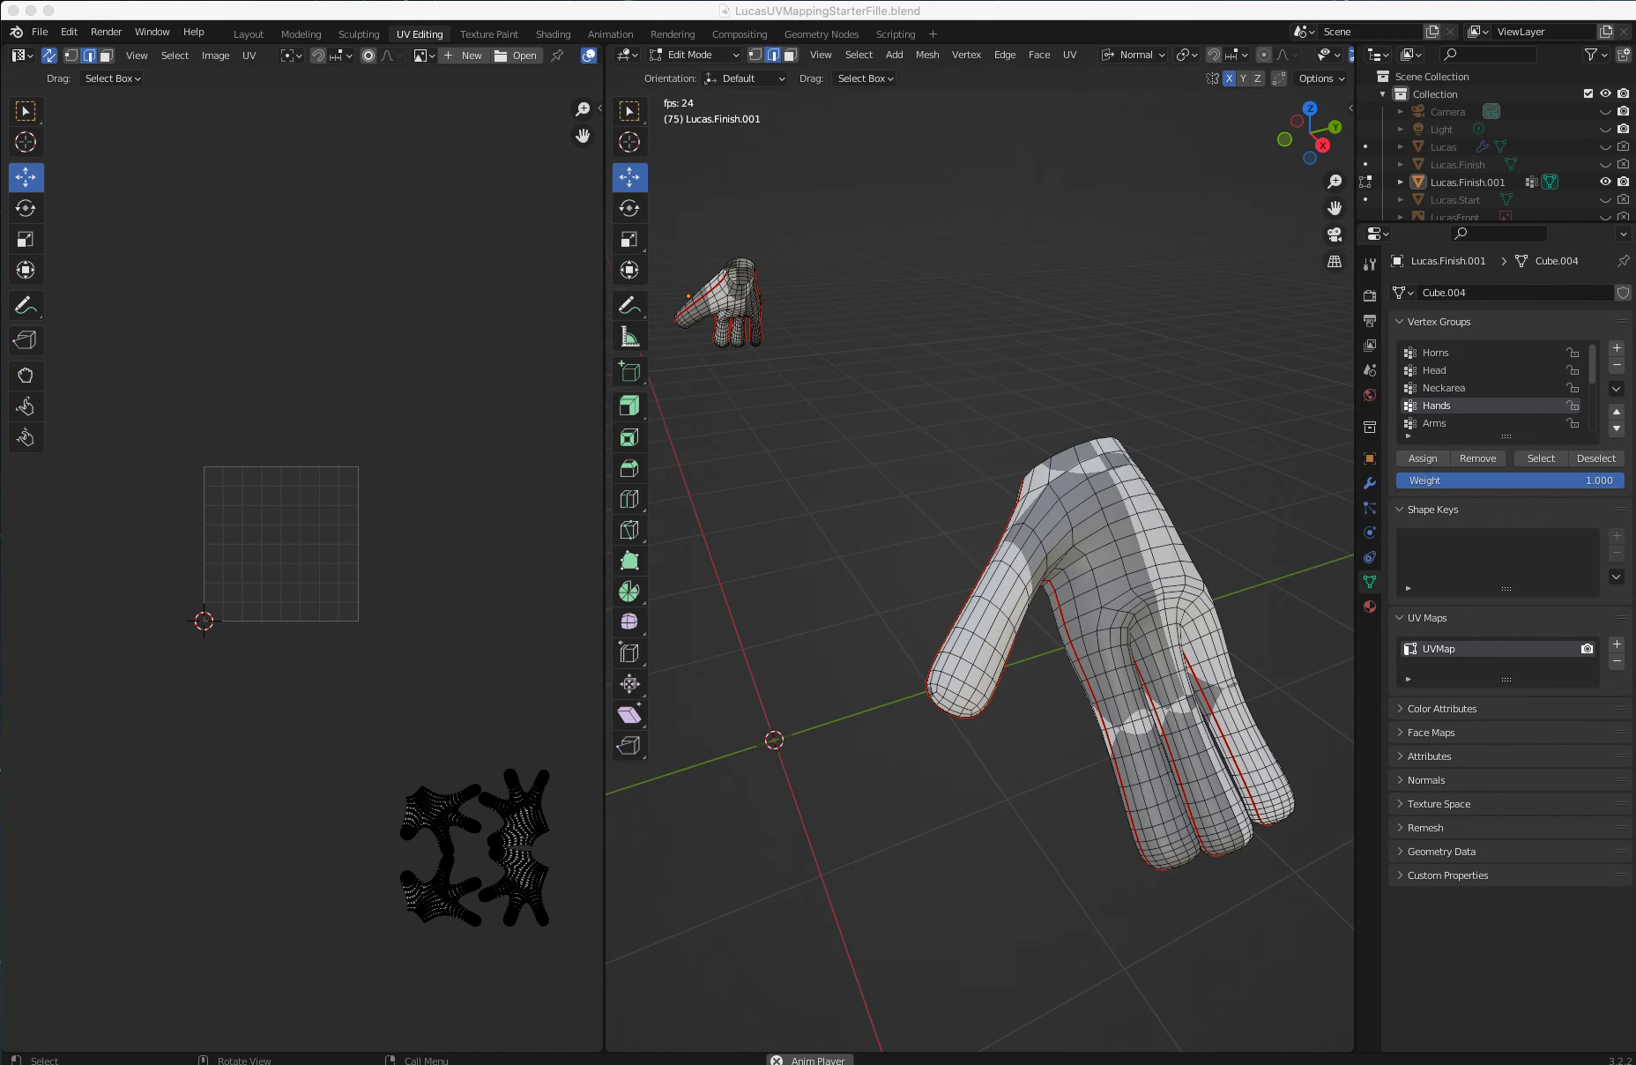
click(546, 343)
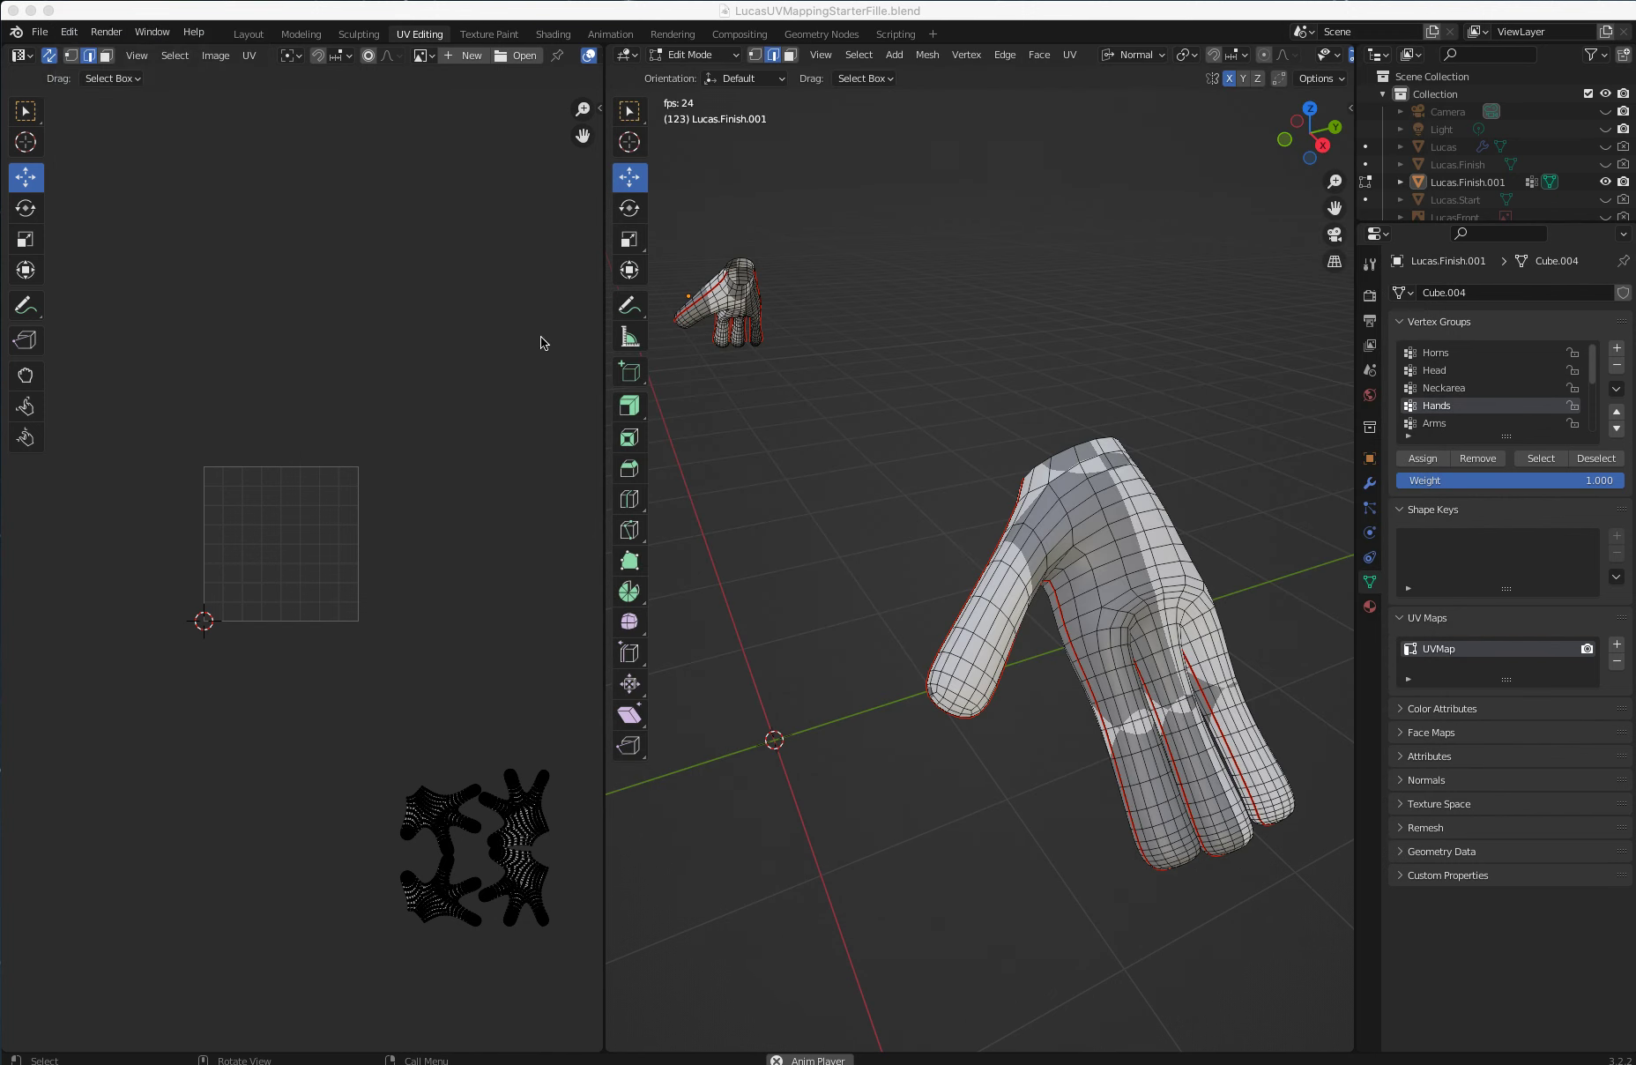